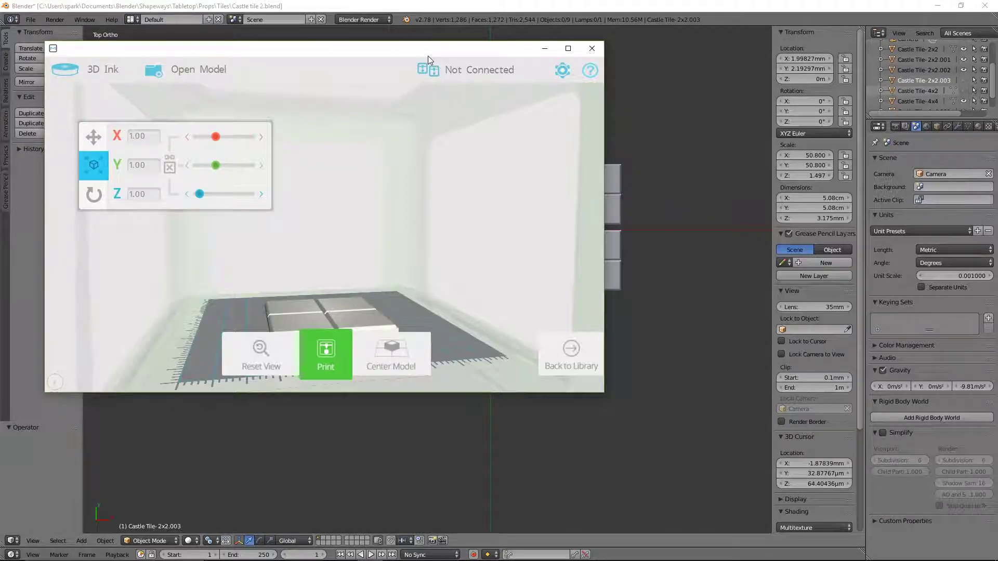
# Return to the model library and open Castle tile 2X2.stl from the recent models.
pyautogui.moveTo(408, 49); pyautogui.dragTo(450, 47)
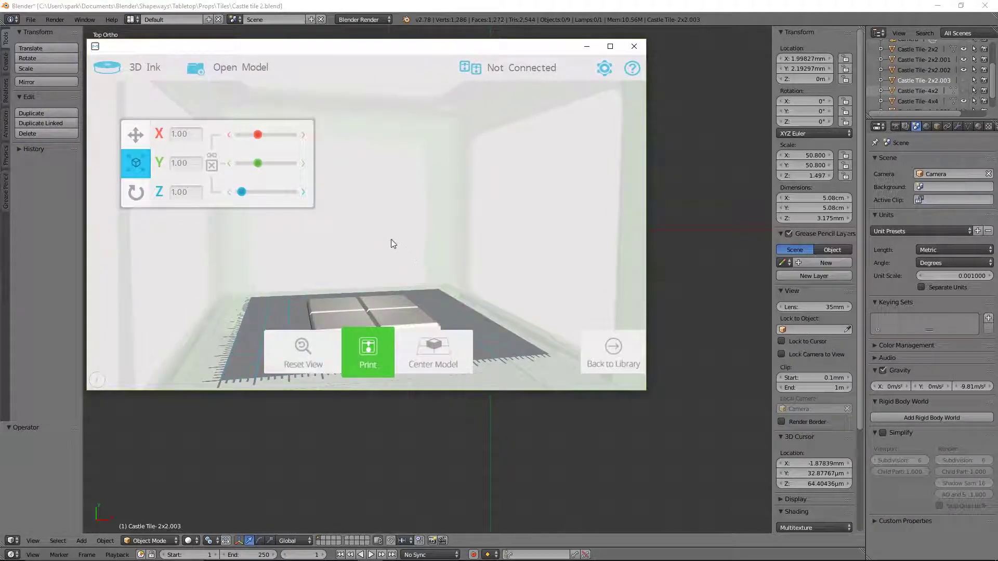
pyautogui.moveTo(413, 251)
pyautogui.mouseDown()
pyautogui.moveTo(529, 250)
pyautogui.moveTo(238, 282)
pyautogui.moveTo(428, 270)
pyautogui.moveTo(217, 285)
pyautogui.mouseUp()
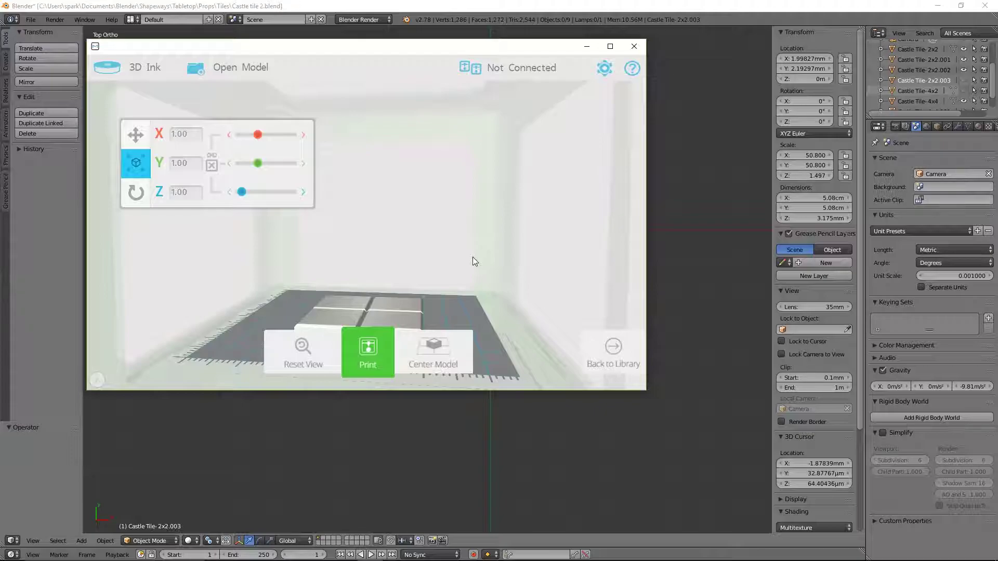
pyautogui.click(586, 349)
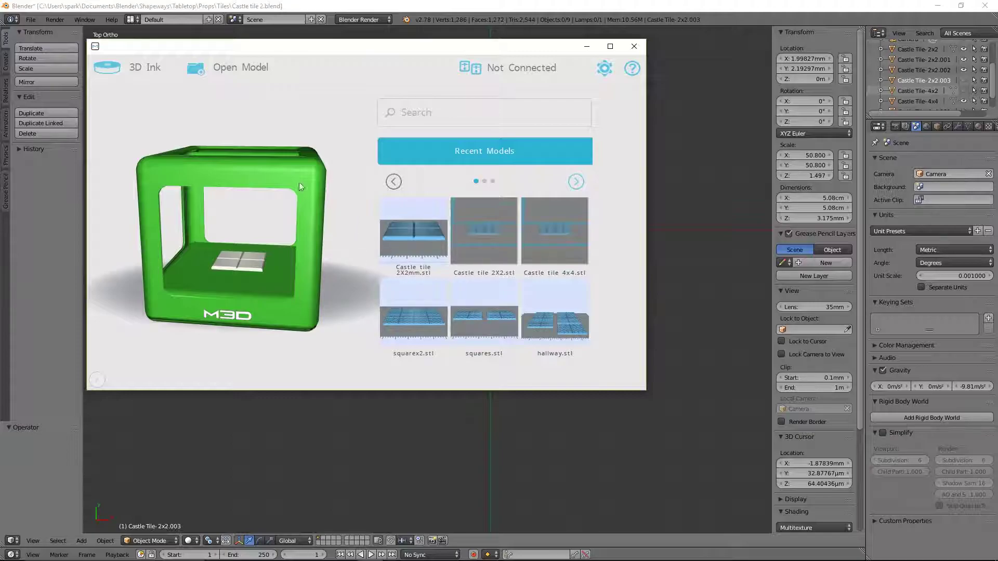
pyautogui.click(500, 214)
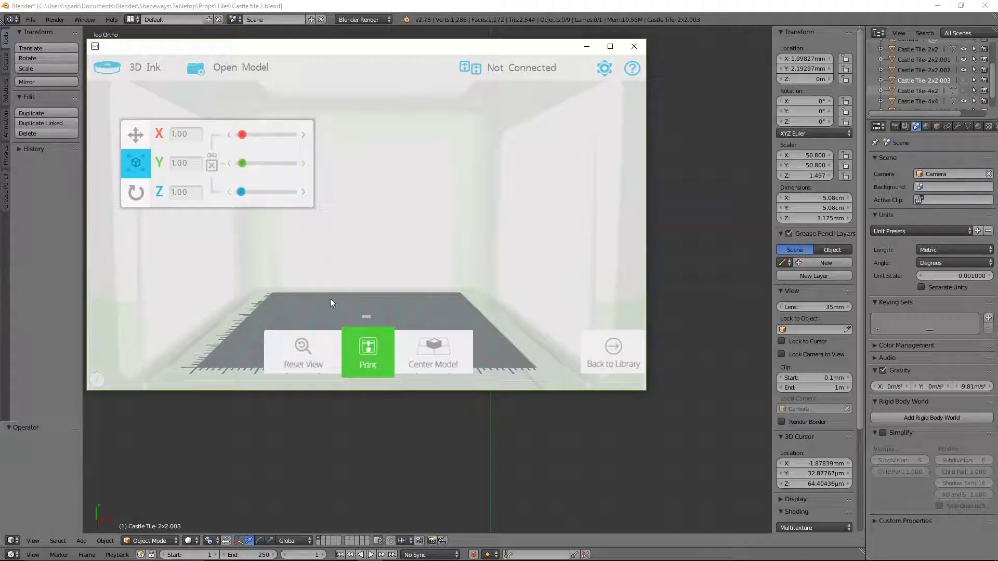
# Scale the model up uniformly to 25.31 on X, Y and Z and examine how it fits the print bed.
pyautogui.moveTo(454, 294)
pyautogui.mouseDown()
pyautogui.moveTo(257, 306)
pyautogui.moveTo(129, 298)
pyautogui.moveTo(486, 279)
pyautogui.moveTo(160, 273)
pyautogui.moveTo(373, 317)
pyautogui.mouseUp()
pyautogui.click(303, 134)
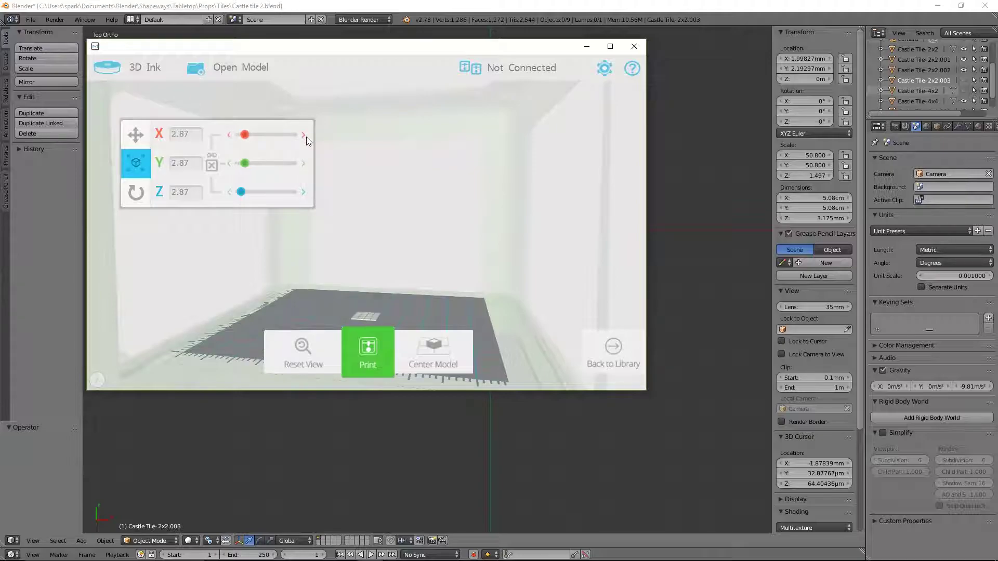
pyautogui.click(303, 136)
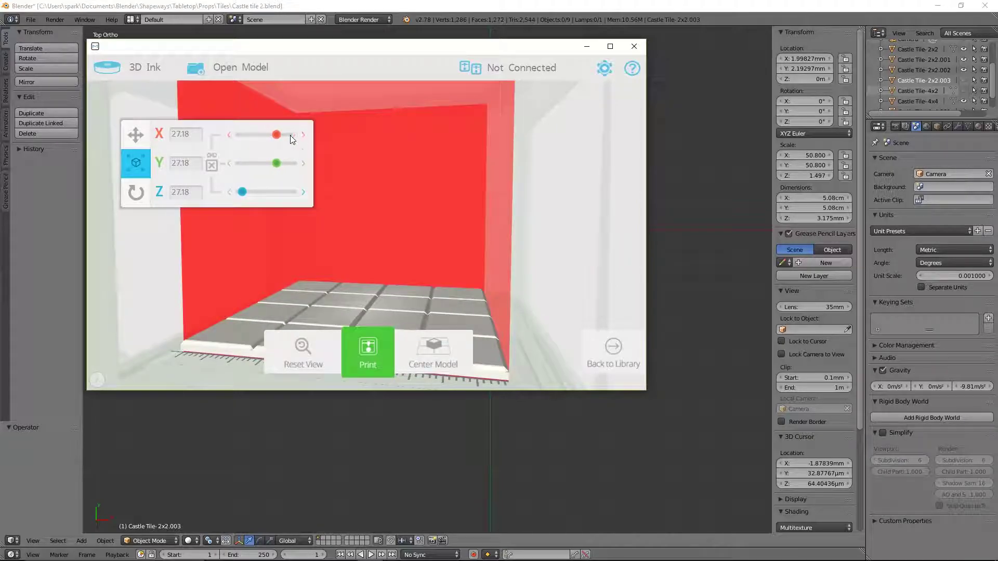
pyautogui.click(230, 137)
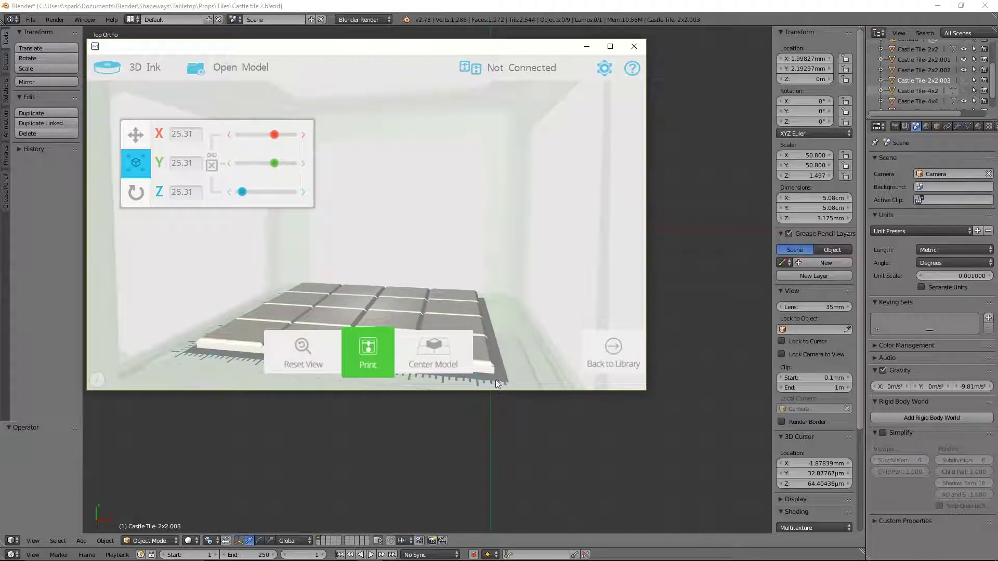
pyautogui.moveTo(217, 320)
pyautogui.mouseDown()
pyautogui.moveTo(284, 269)
pyautogui.moveTo(521, 259)
pyautogui.moveTo(378, 270)
pyautogui.moveTo(500, 273)
pyautogui.mouseUp()
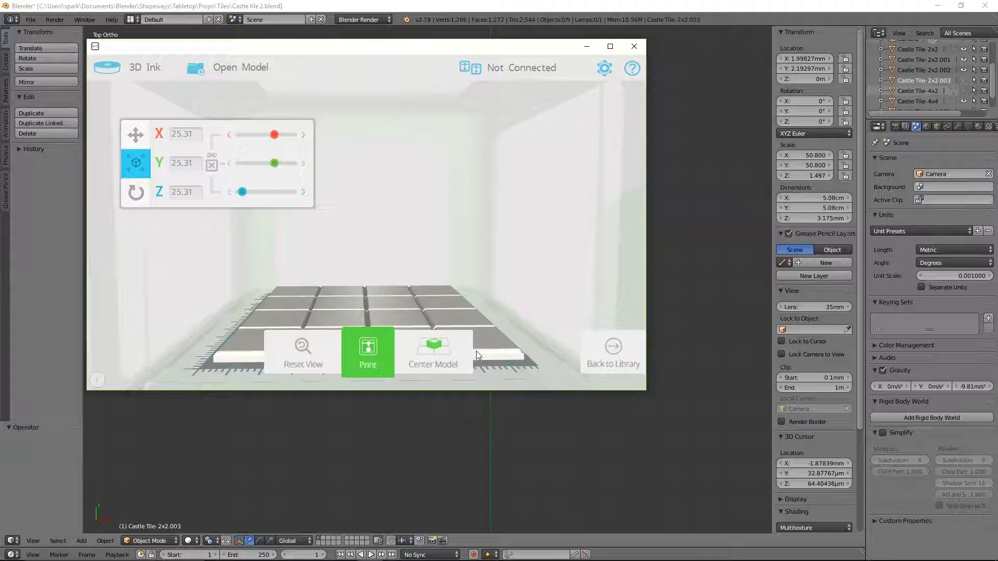
pyautogui.moveTo(493, 254)
pyautogui.mouseDown()
pyautogui.moveTo(330, 244)
pyautogui.moveTo(260, 258)
pyautogui.moveTo(550, 270)
pyautogui.moveTo(299, 280)
pyautogui.mouseUp()
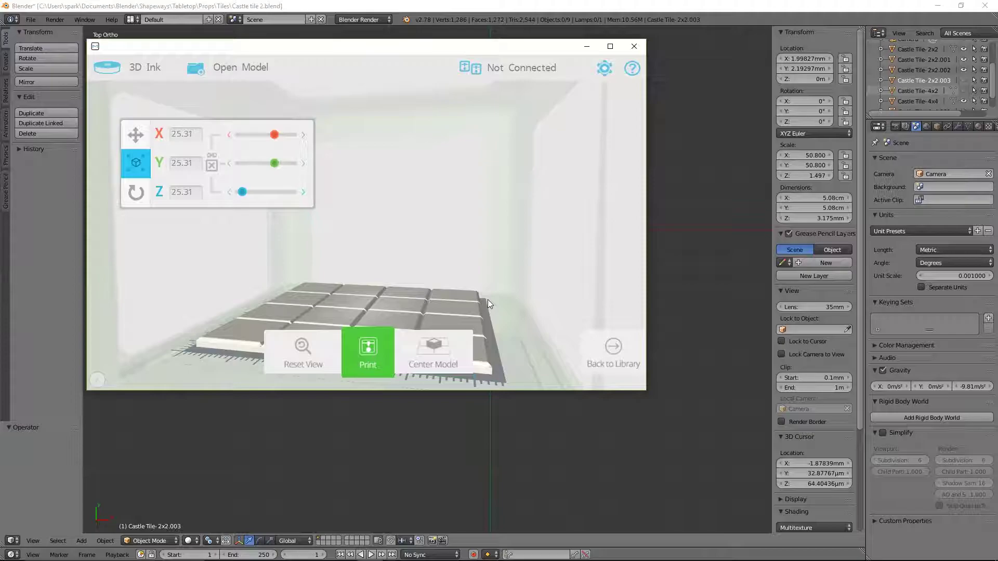
# Load Castle tile 2X2mm.stl from the library and switch back to Blender.
pyautogui.click(613, 349)
pyautogui.click(490, 253)
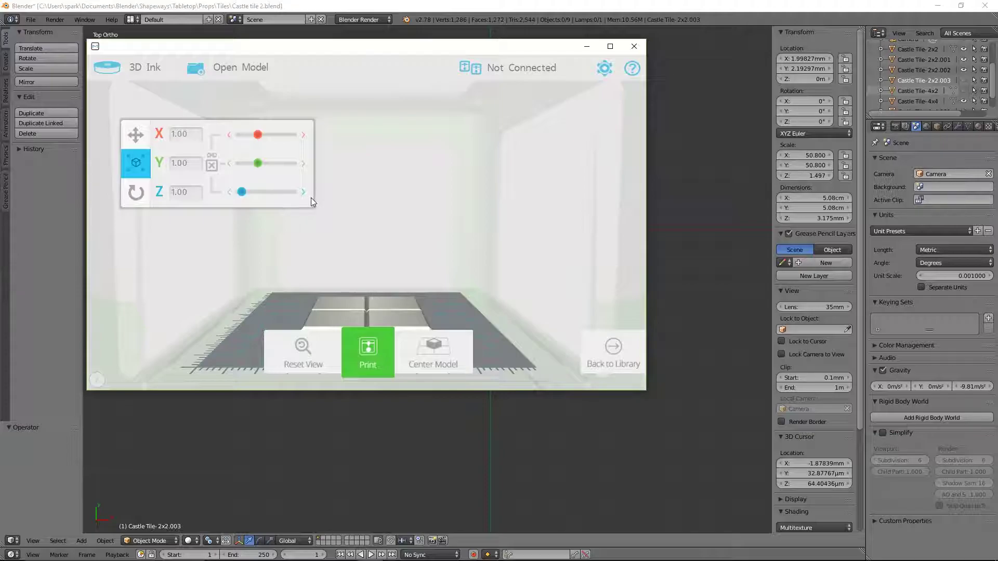
pyautogui.click(588, 50)
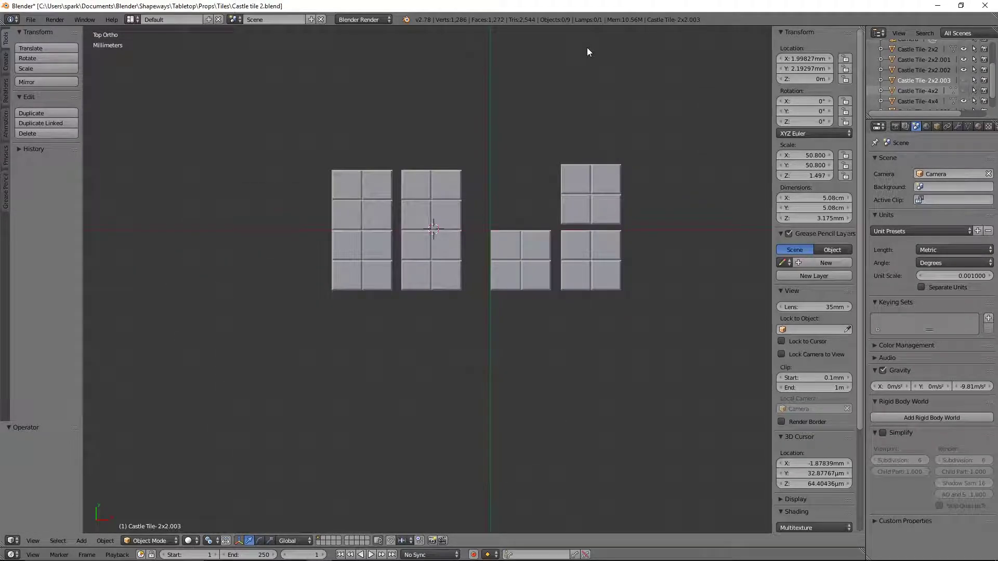
# Select the upper 2x2 tile and apply the Inches unit preset to inspect its dimensions.
pyautogui.rightClick(588, 194)
pyautogui.scroll(4, 619, 198)
pyautogui.keyDown('shift'); pyautogui.moveTo(648, 186); pyautogui.dragTo(363, 275, button='middle'); pyautogui.keyUp('shift')
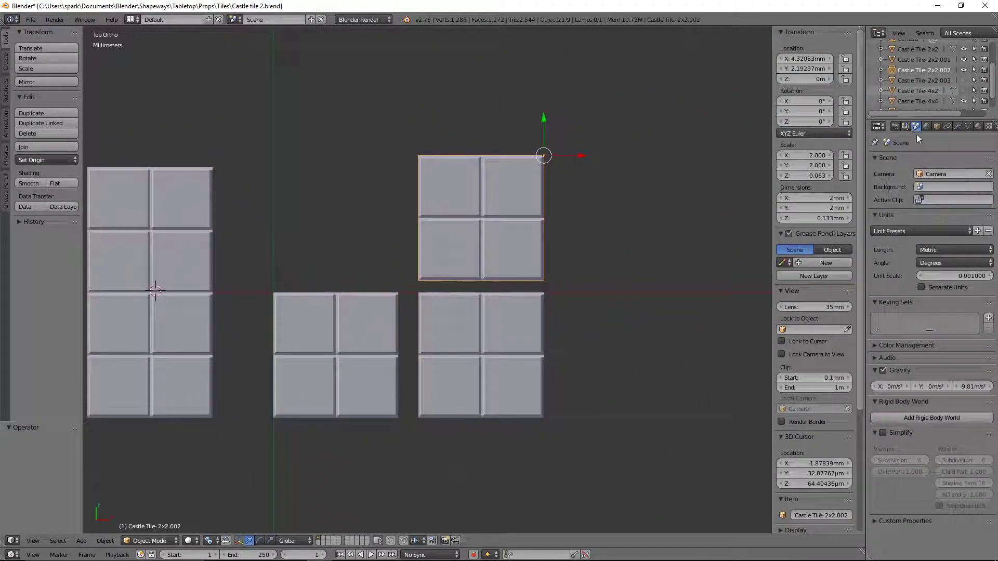
pyautogui.click(900, 232)
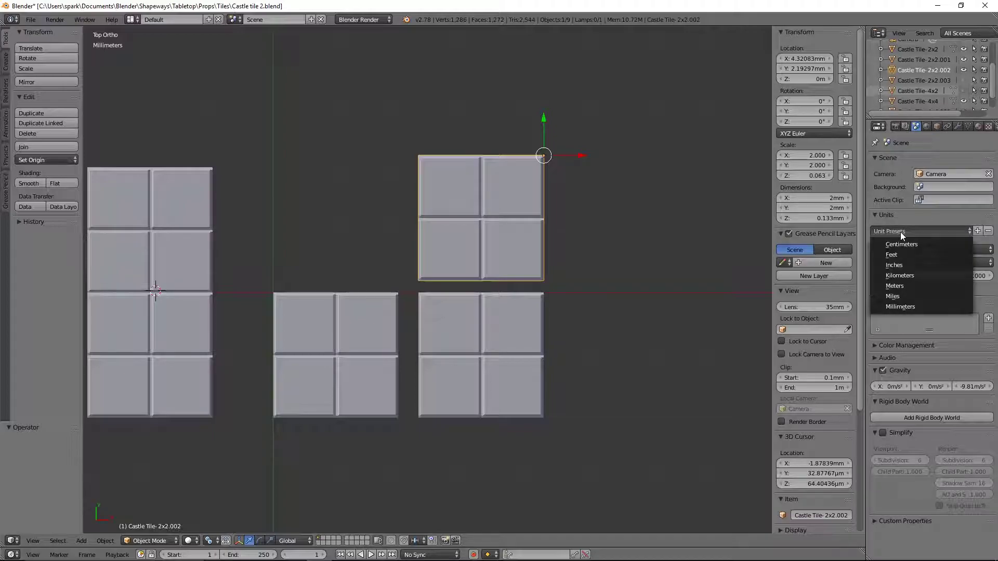
pyautogui.click(907, 266)
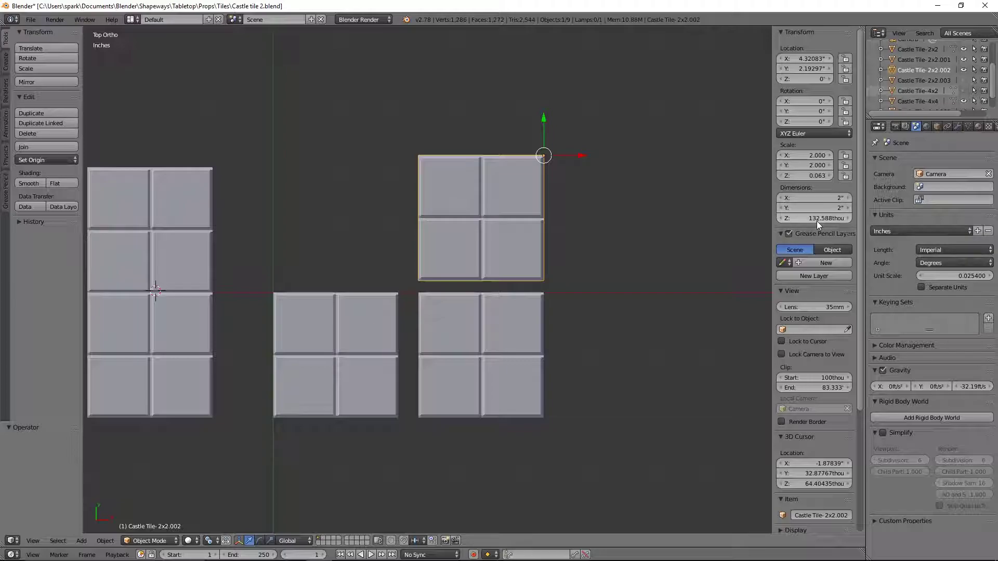
pyautogui.click(833, 221)
# Set the scene's unit preset to Millimeters.
pyautogui.click(916, 234)
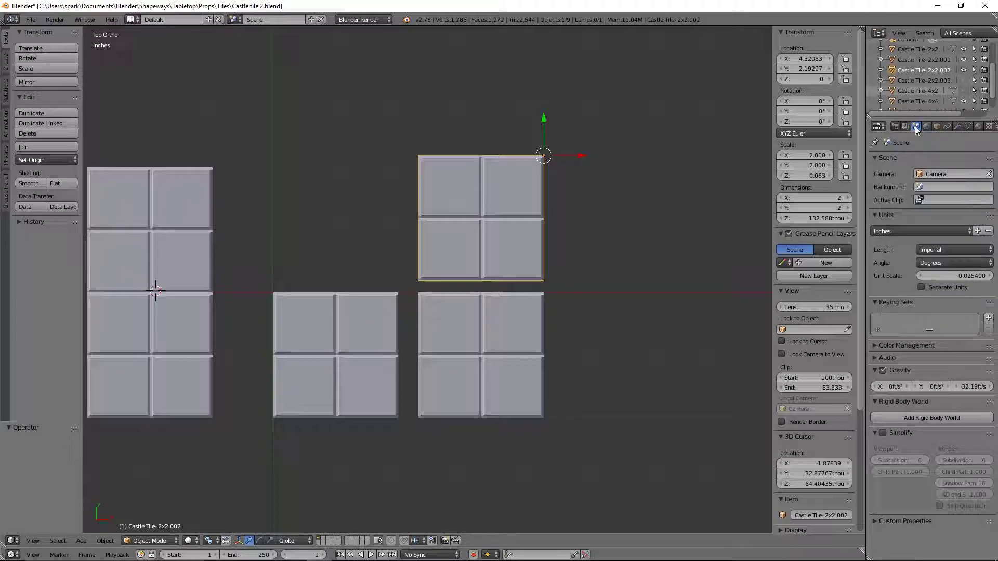
pyautogui.click(893, 231)
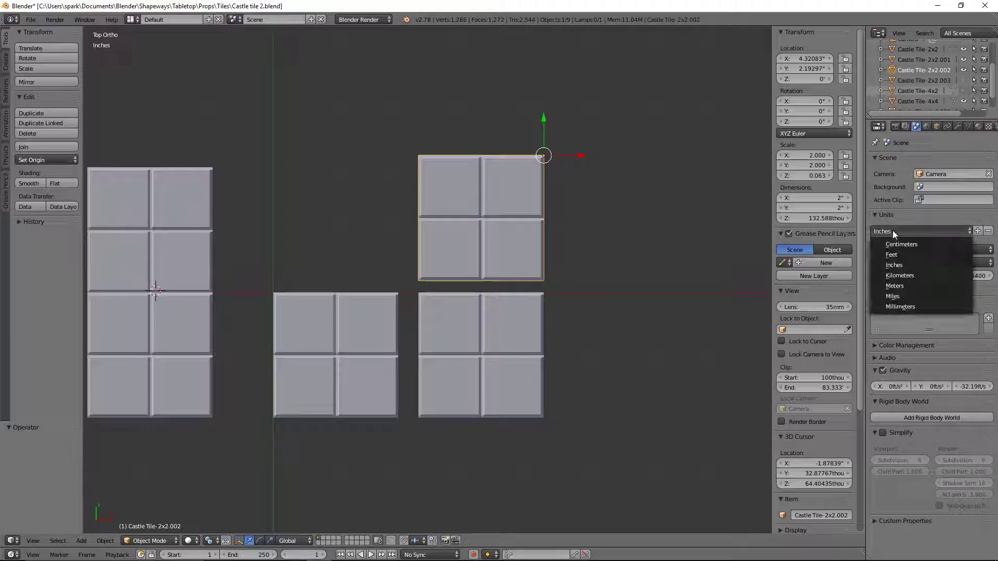
pyautogui.click(909, 306)
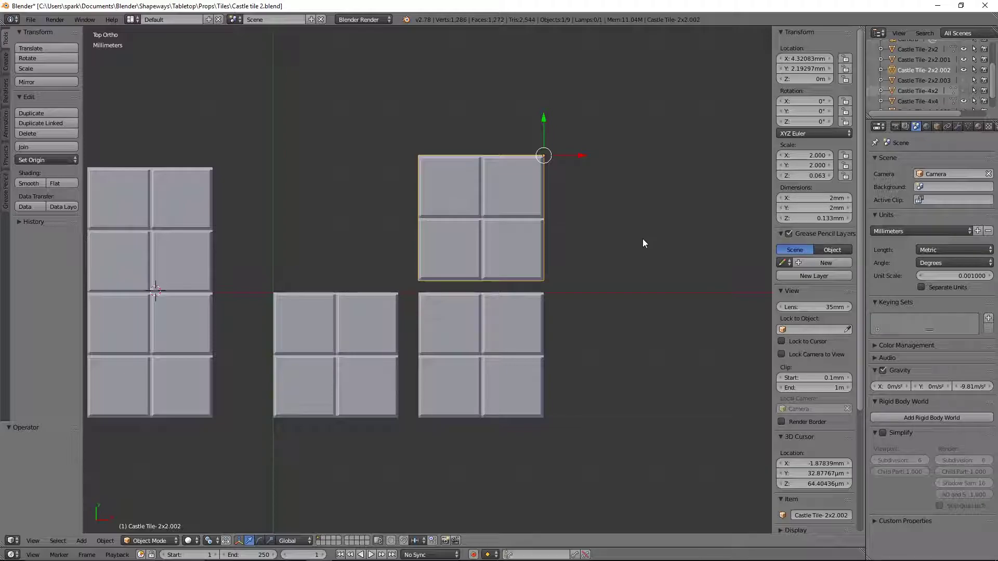
# Switch to Calculator and compute 1 ÷ 8 × 25.4 to convert the tile thickness from inches to millimetres.
pyautogui.click(255, 551)
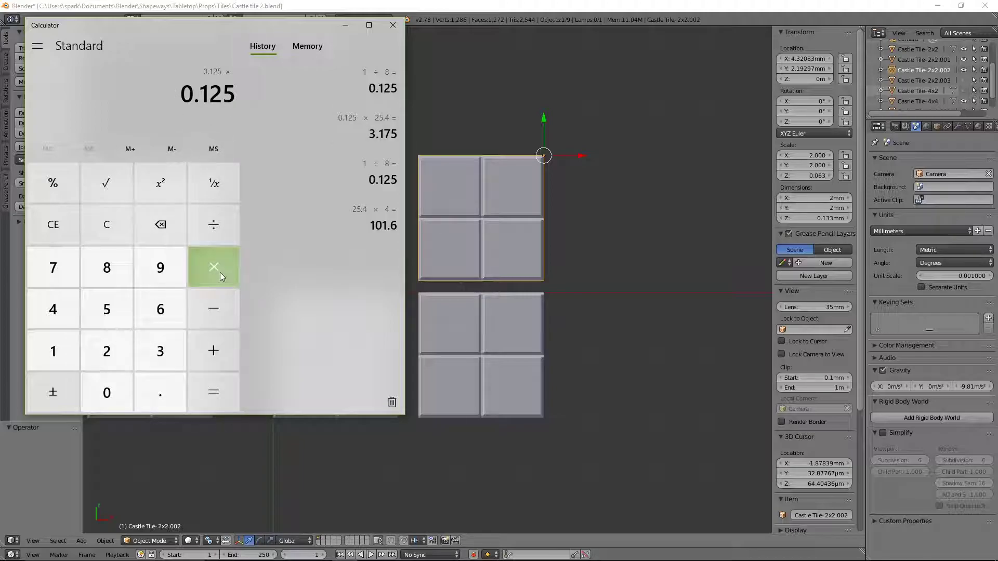
pyautogui.click(115, 341)
pyautogui.click(106, 309)
pyautogui.click(160, 393)
pyautogui.click(54, 308)
pyautogui.click(218, 394)
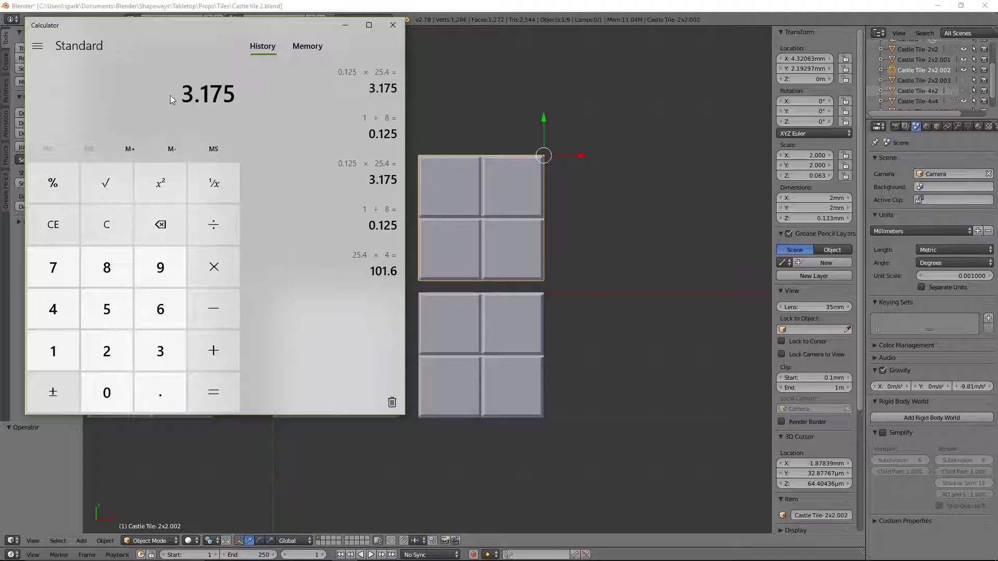
# Set the selected 2x2 tile's Z dimension to 3.175 mm in Blender.
pyautogui.click(806, 218)
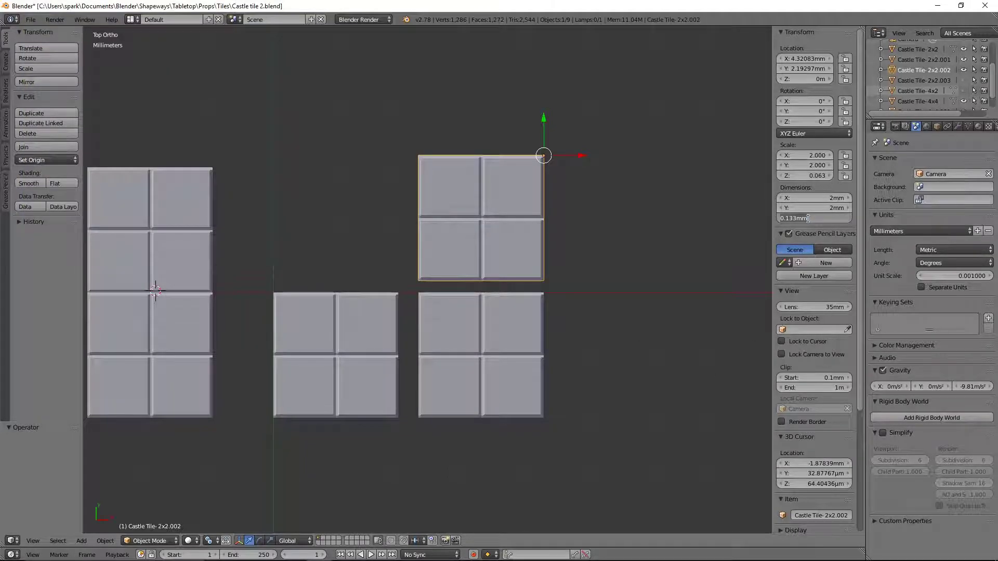
pyautogui.write('3.175mm')
pyautogui.press('Return')
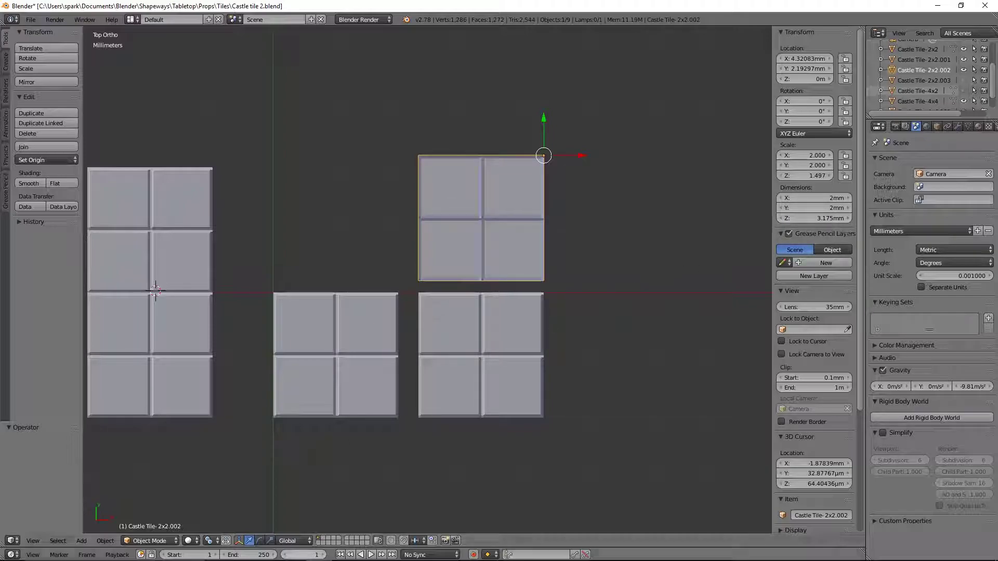
# Switch to Calculator and compute 2 × 25.4 to convert the tile's side length from inches to millimetres.
pyautogui.click(344, 557)
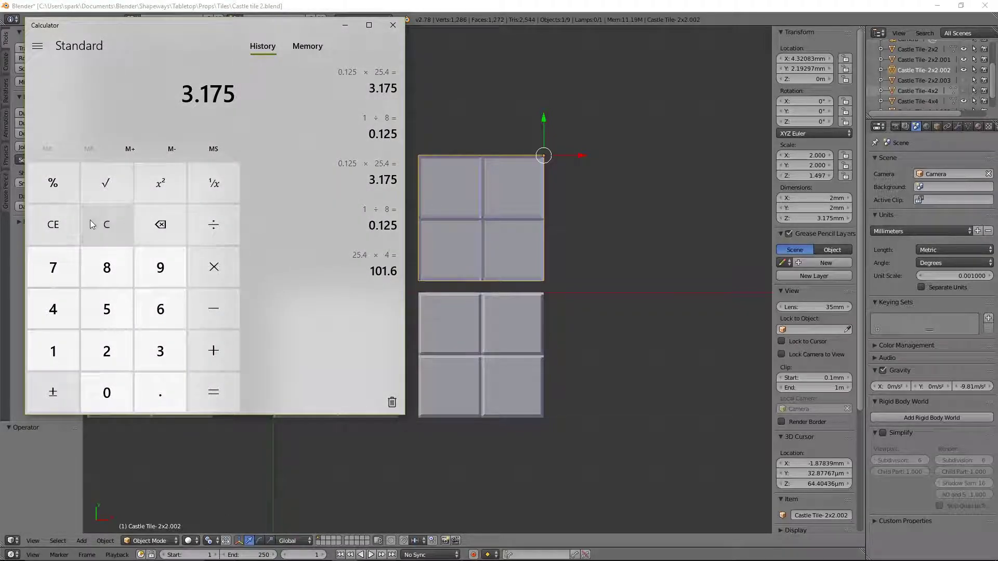
pyautogui.click(92, 216)
pyautogui.click(104, 353)
pyautogui.click(205, 267)
pyautogui.click(119, 354)
pyautogui.click(106, 310)
pyautogui.click(152, 390)
pyautogui.click(68, 313)
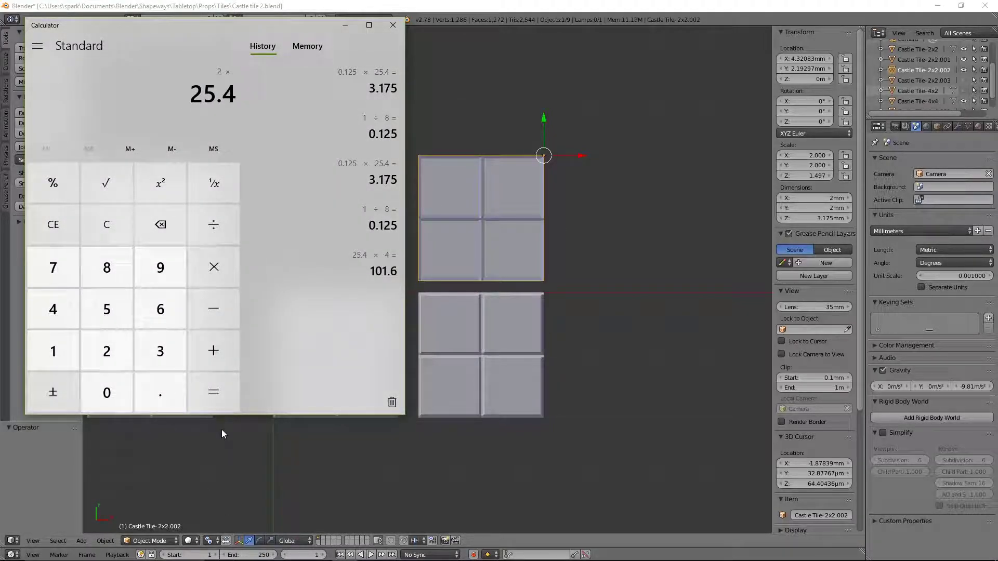
pyautogui.click(217, 398)
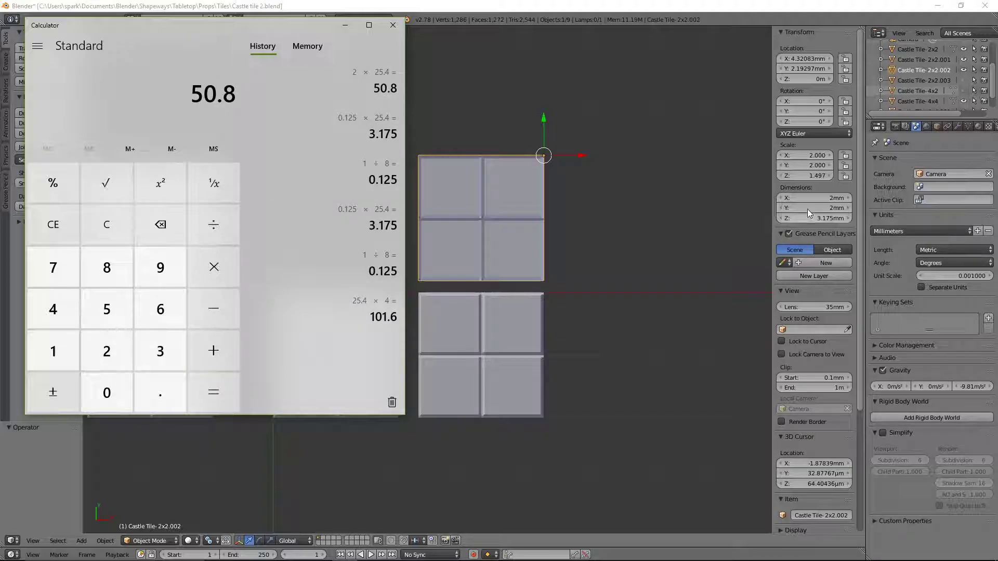
# Set the selected 2x2 tile's X and Y dimensions to 50.8 mm each in Blender.
pyautogui.click(806, 198)
pyautogui.write('50')
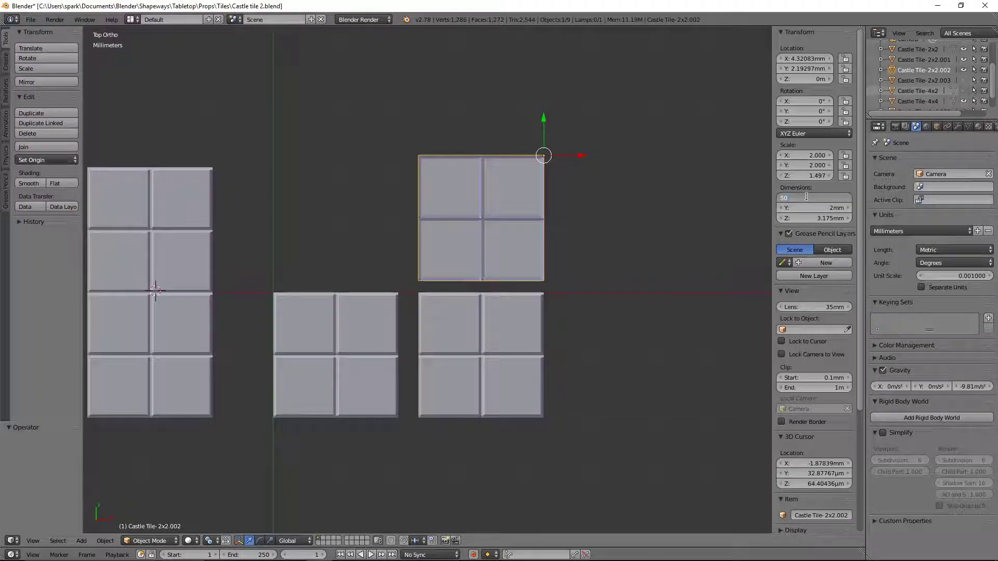
pyautogui.write('.8mm')
pyautogui.press('Return')
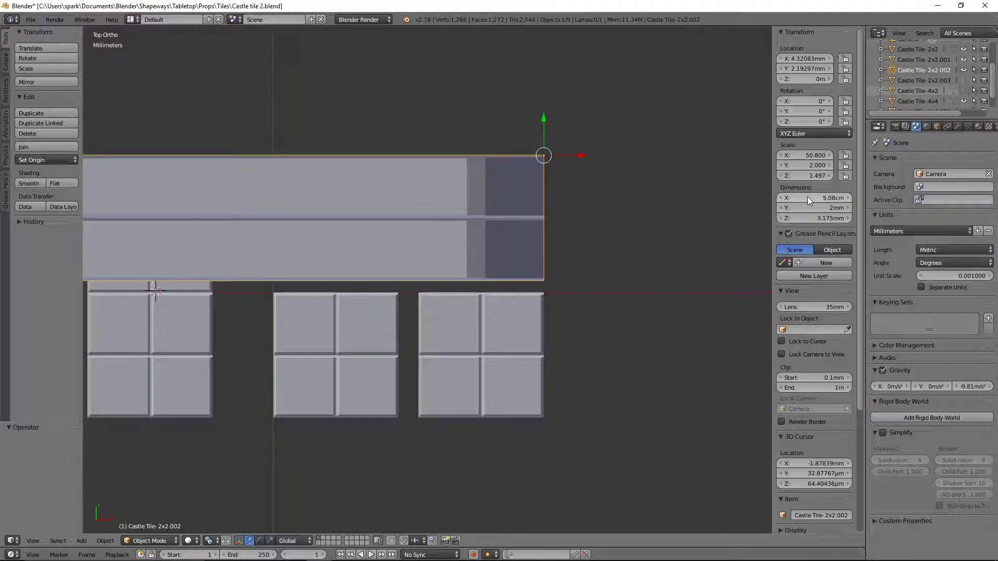
pyautogui.click(825, 208)
pyautogui.write('50')
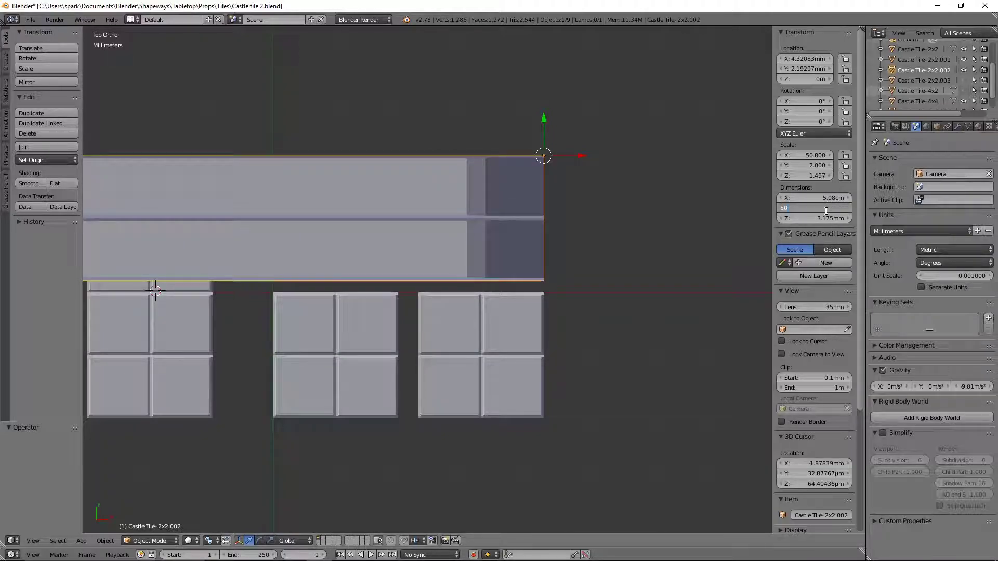
pyautogui.write('.8mm')
pyautogui.press('Return')
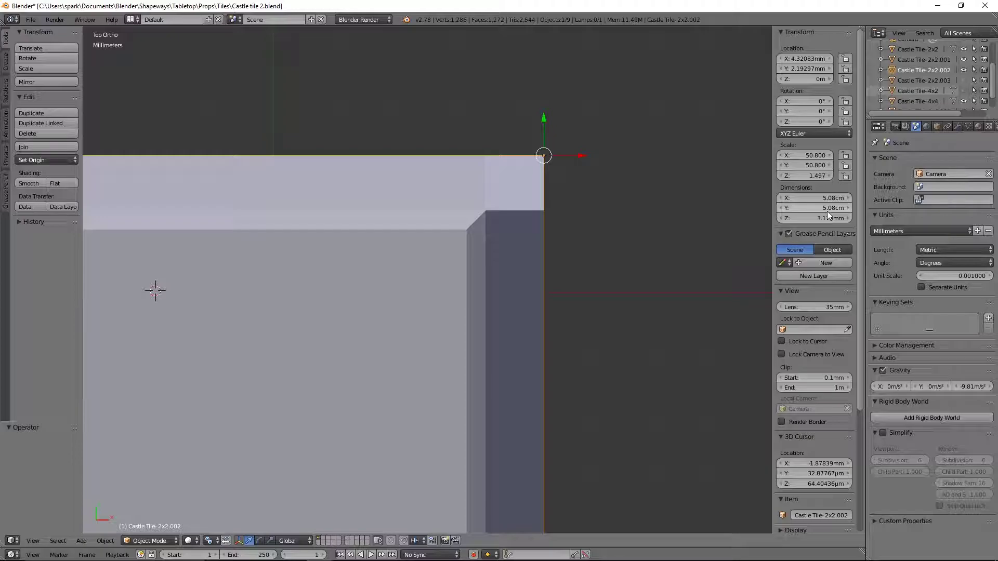
# Bring up the STL export settings for the resized 2x2 tile, examine them and leave without exporting.
pyautogui.scroll(-10, 562, 354)
pyautogui.scroll(-5, 545, 345)
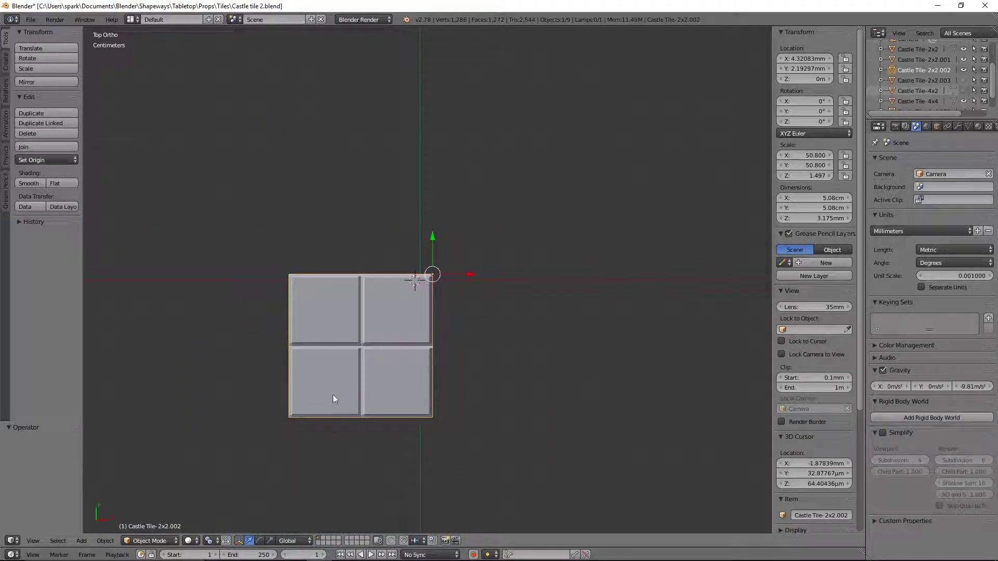
pyautogui.keyDown('shift'); pyautogui.moveTo(336, 398); pyautogui.dragTo(401, 313, button='middle'); pyautogui.keyUp('shift')
pyautogui.scroll(3, 463, 341)
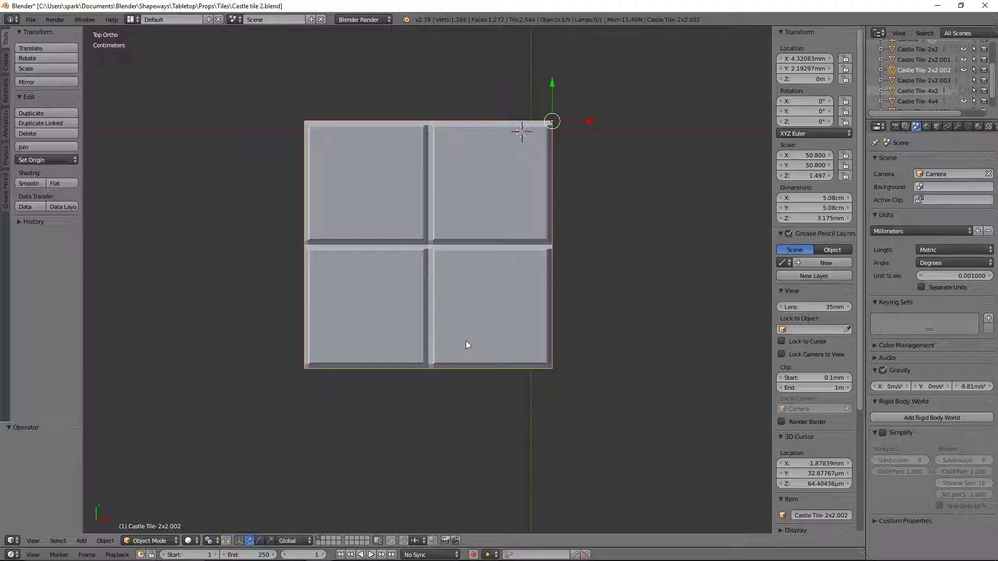
pyautogui.moveTo(384, 422); pyautogui.dragTo(411, 367, button='middle')
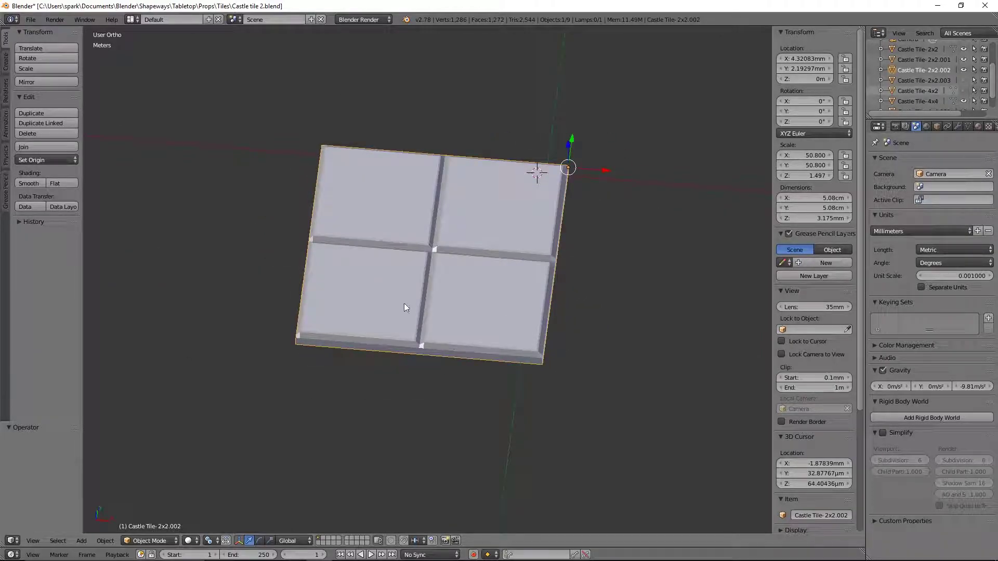
pyautogui.click(31, 20)
pyautogui.moveTo(85, 223)
pyautogui.click(29, 21)
pyautogui.moveTo(78, 217)
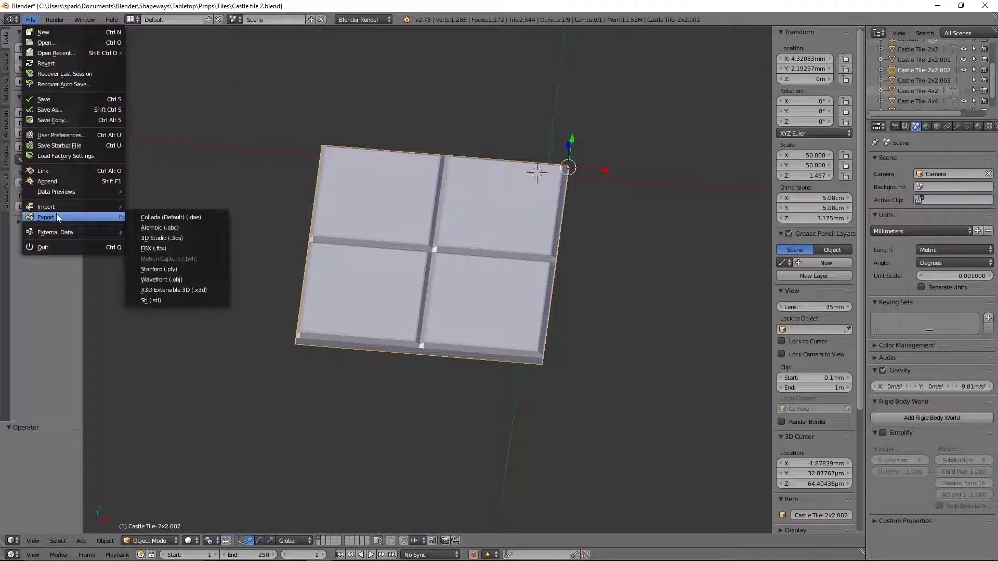
pyautogui.click(170, 299)
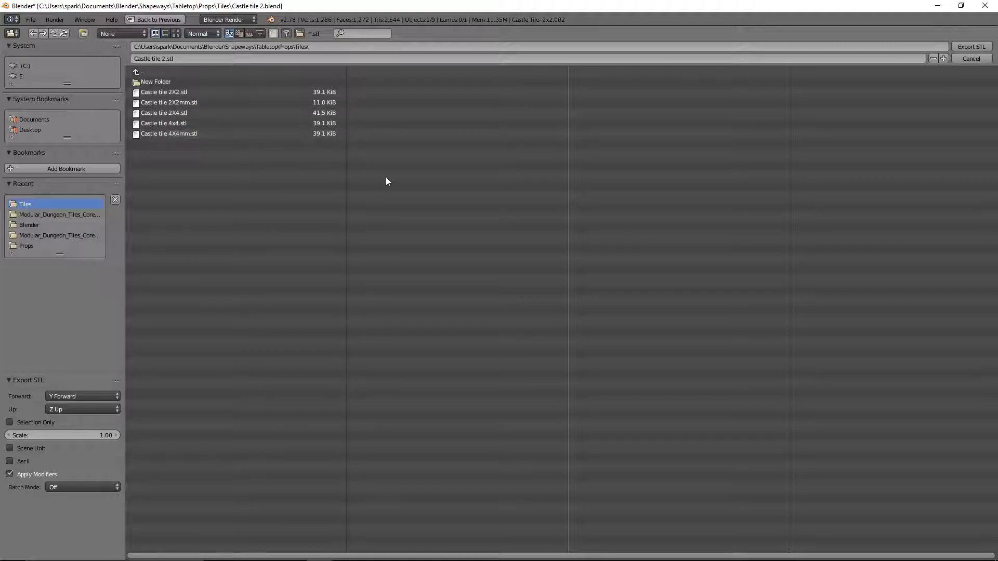
pyautogui.press('Escape')
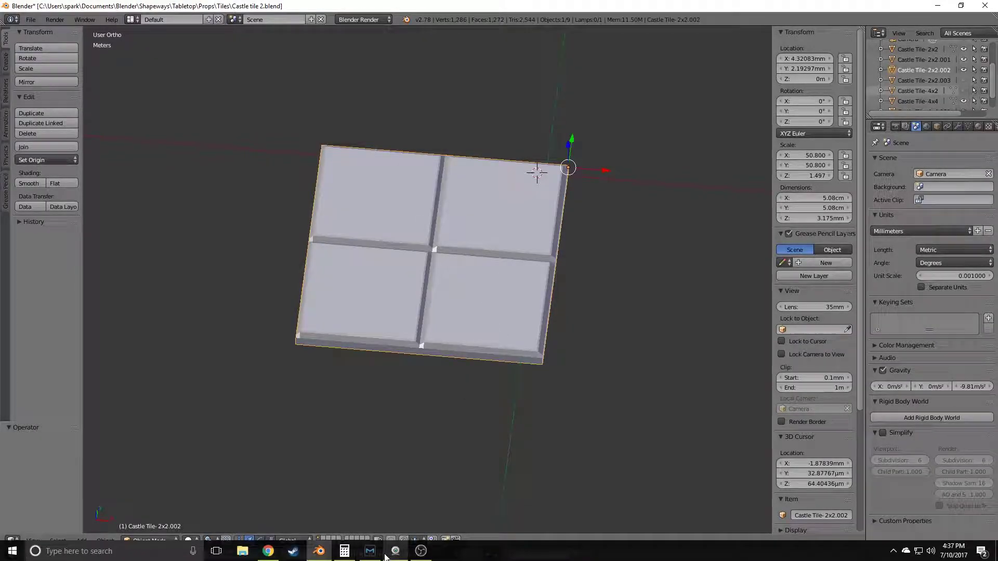
# Switch to the M3D printing software with the 2x2 tile loaded.
pyautogui.click(371, 552)
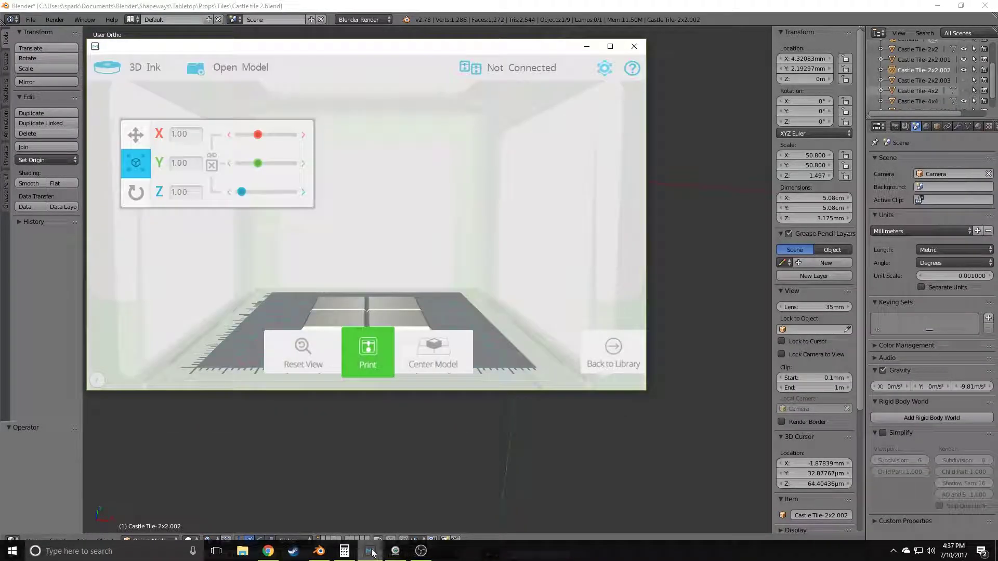
# Open the model file Castle tile 2X2mm.stl in the printing software and compare it with the Blender tile behind the window.
pyautogui.click(252, 71)
pyautogui.click(253, 149)
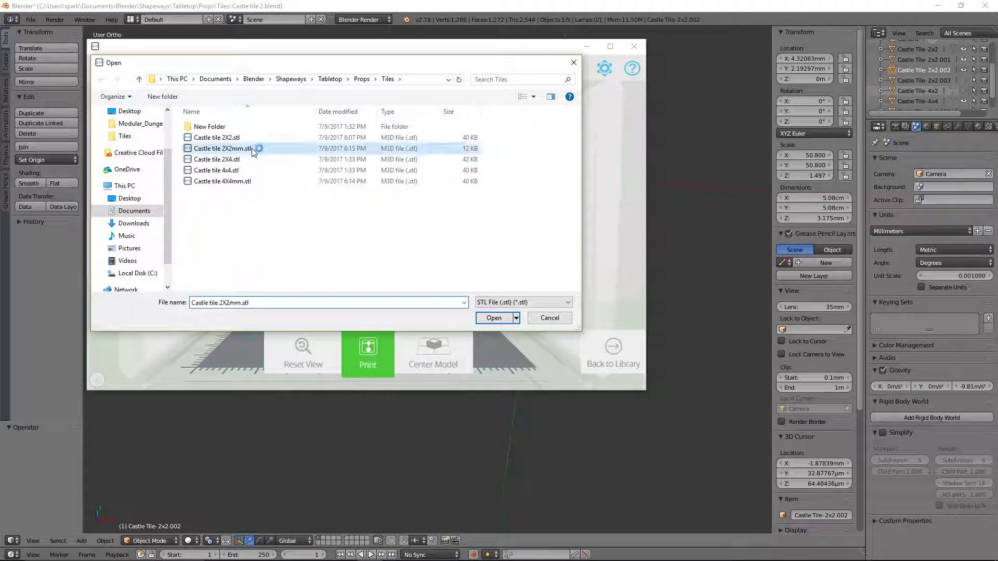
pyautogui.click(494, 318)
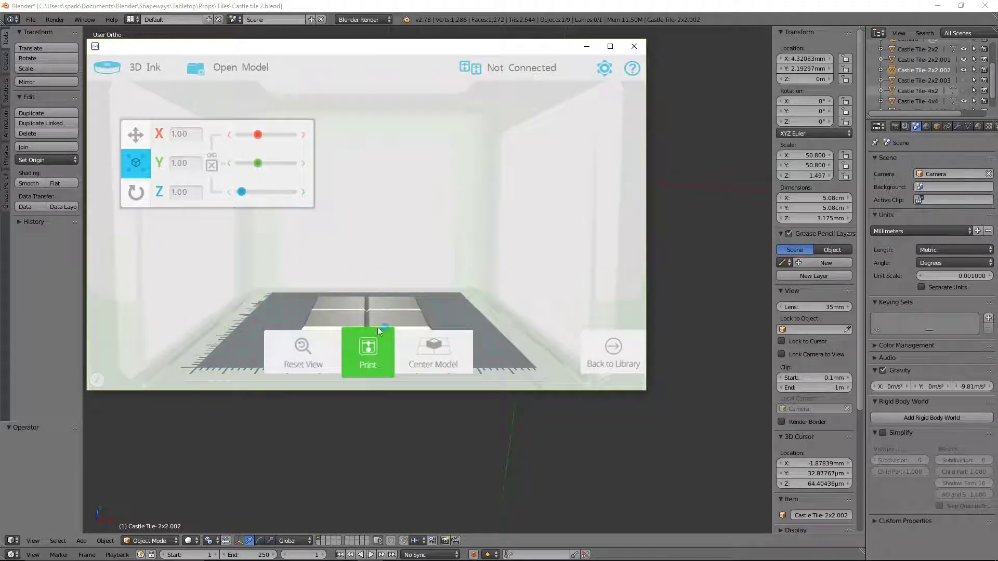
pyautogui.moveTo(482, 266); pyautogui.dragTo(202, 261)
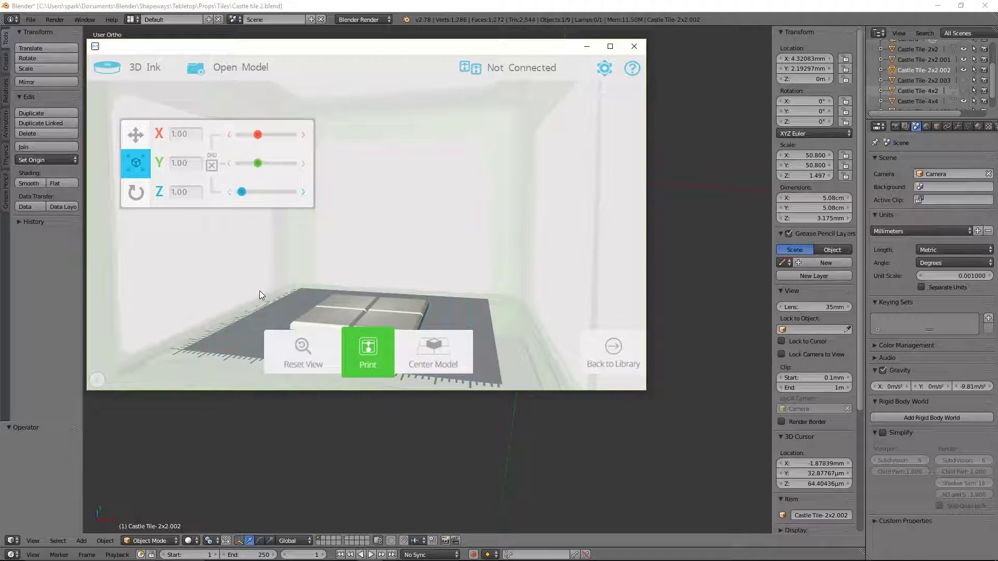
pyautogui.moveTo(519, 54)
pyautogui.mouseDown()
pyautogui.moveTo(566, 560)
pyautogui.moveTo(554, 431)
pyautogui.mouseUp()
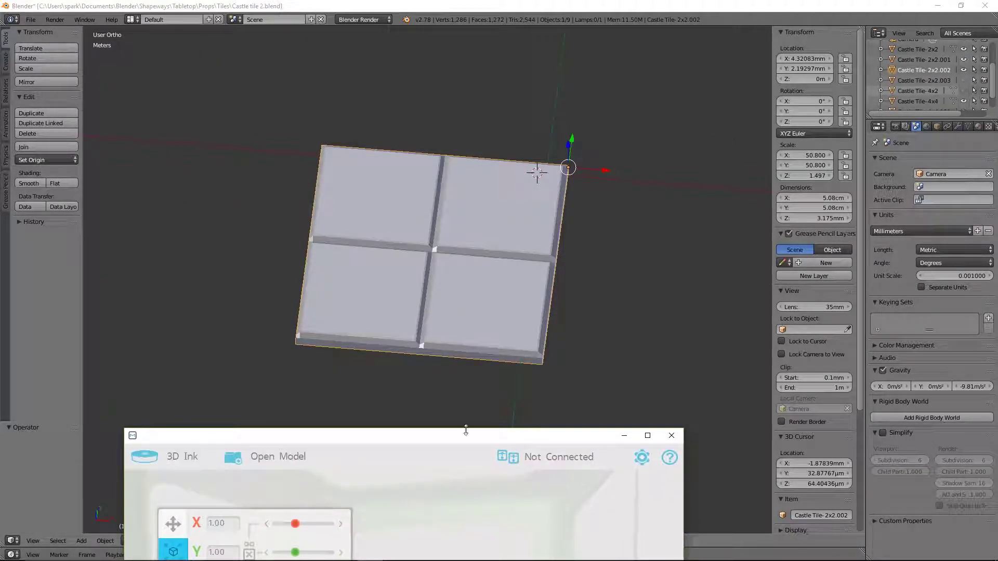
pyautogui.moveTo(470, 436)
pyautogui.mouseDown()
pyautogui.moveTo(404, 28)
pyautogui.moveTo(417, 32)
pyautogui.mouseUp()
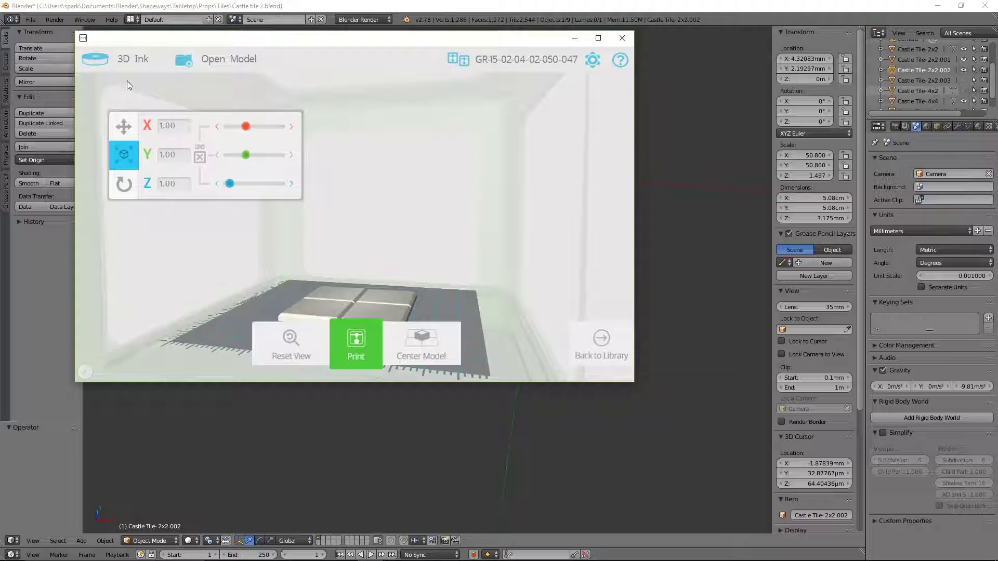
# Shift the tile slightly on the print bed and centre it again.
pyautogui.click(124, 126)
pyautogui.moveTo(297, 274); pyautogui.dragTo(329, 306)
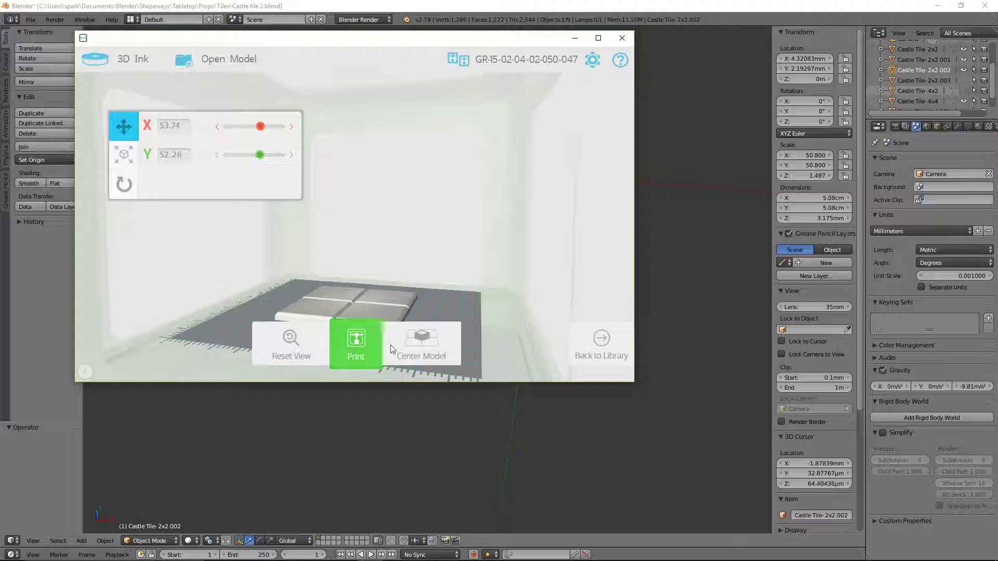
pyautogui.click(424, 345)
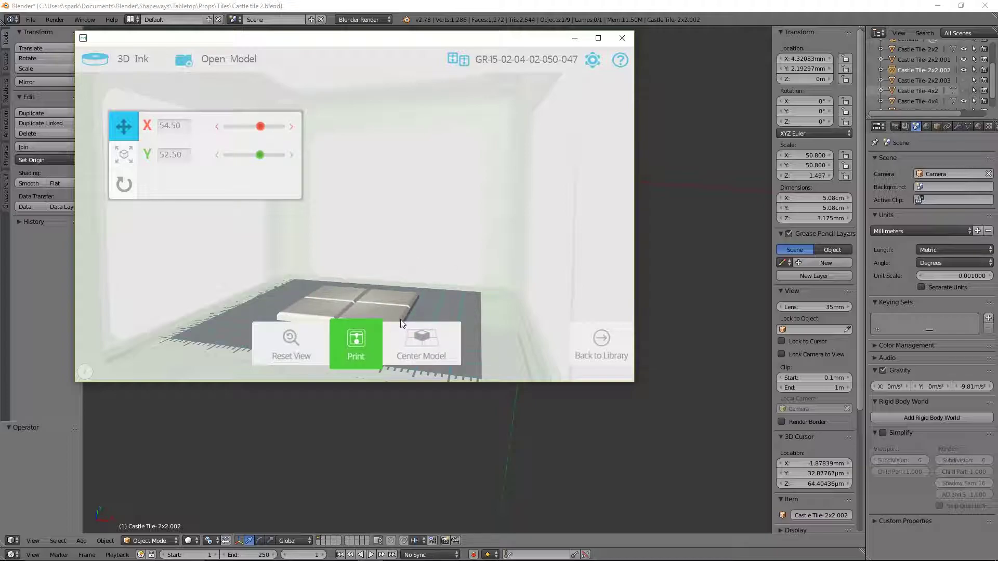
# Look through the tile's scale and rotation settings and re-centre the model on the print bed.
pyautogui.click(123, 155)
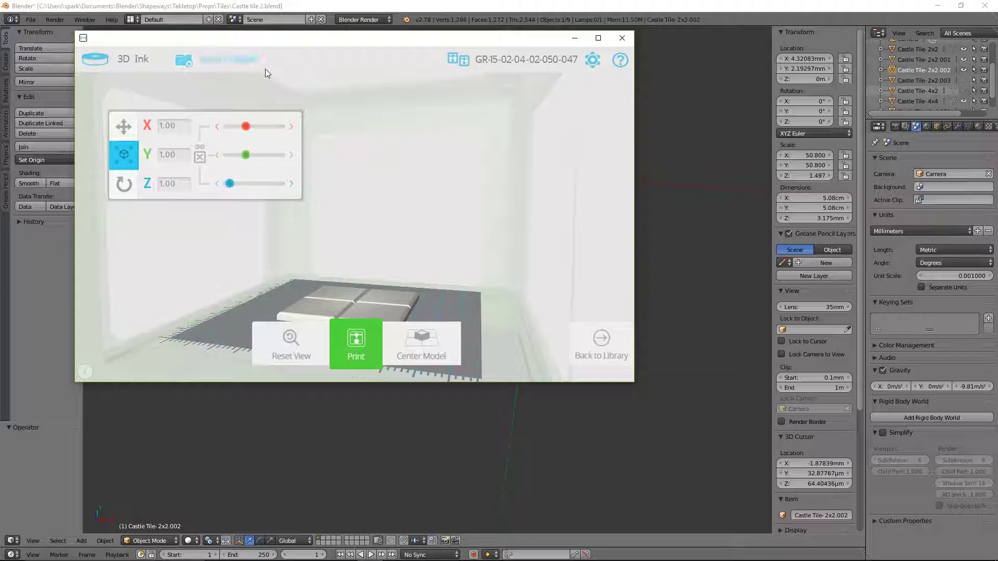
pyautogui.click(129, 187)
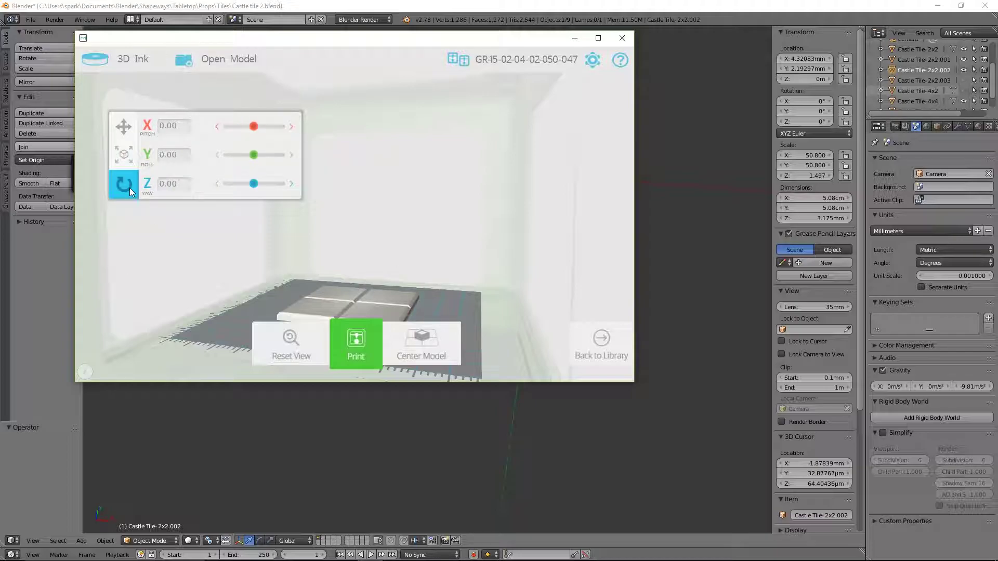
pyautogui.click(394, 339)
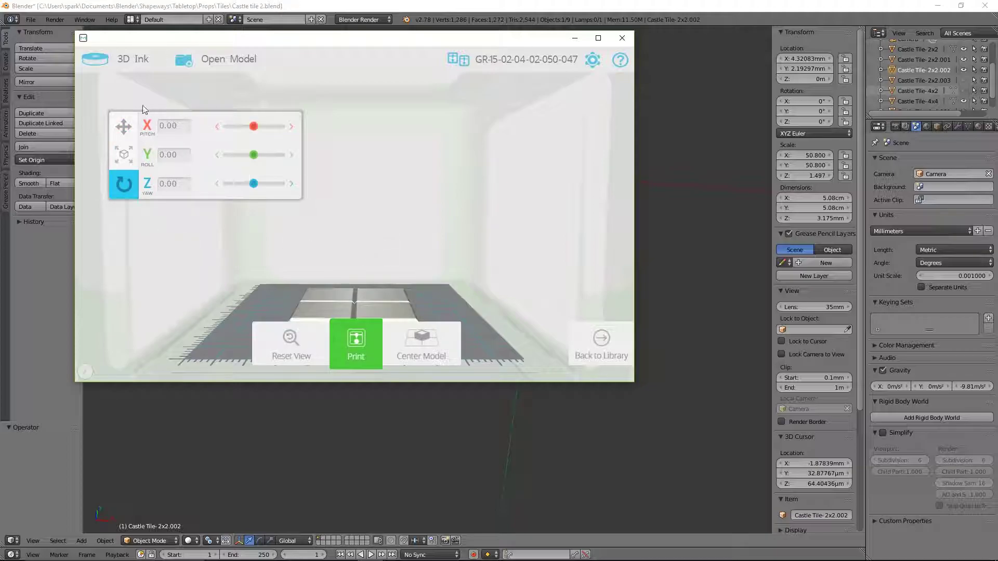
# Examine the current 3D Ink filament details and its temperature setting, leaving both without changes.
pyautogui.click(121, 60)
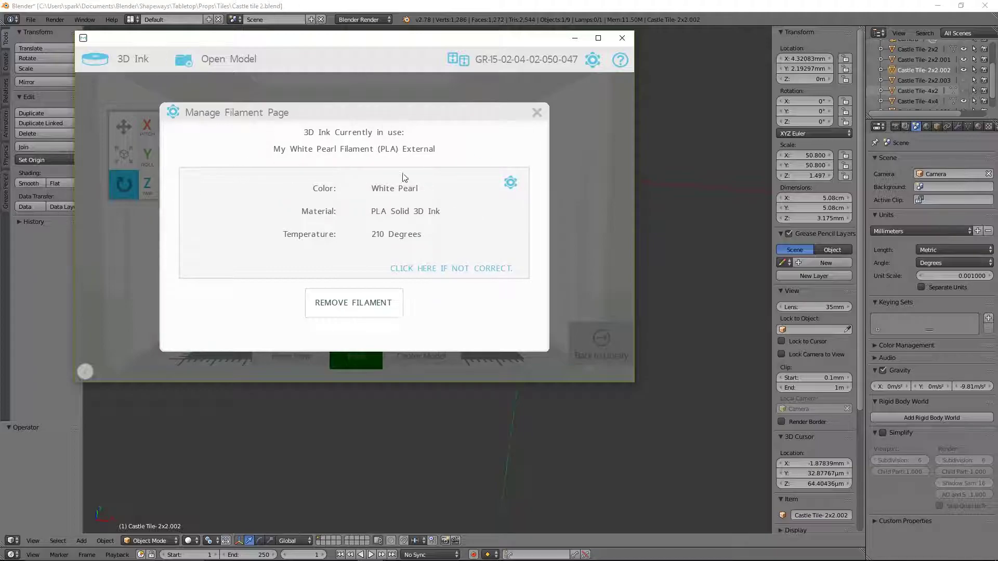
pyautogui.click(510, 183)
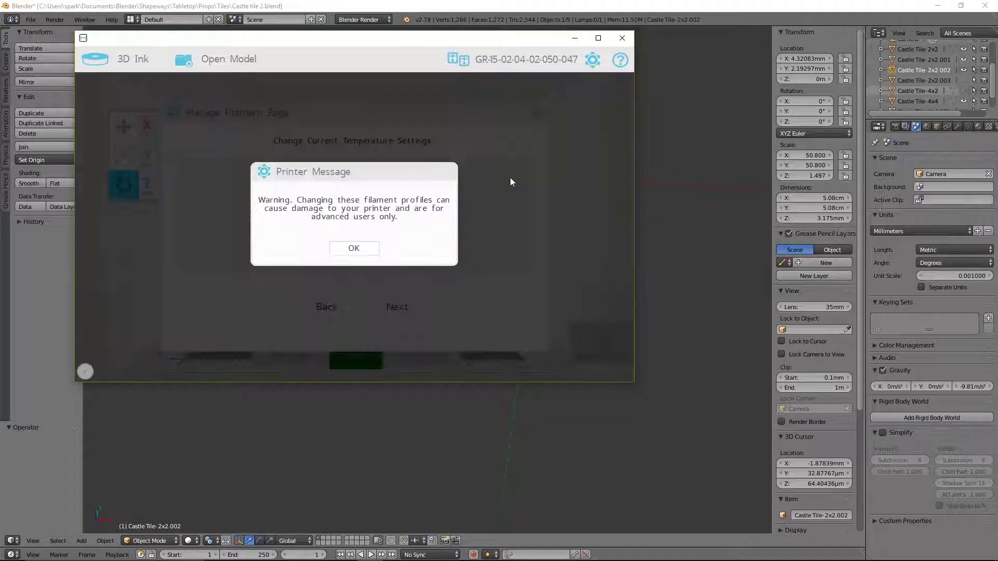
pyautogui.click(342, 252)
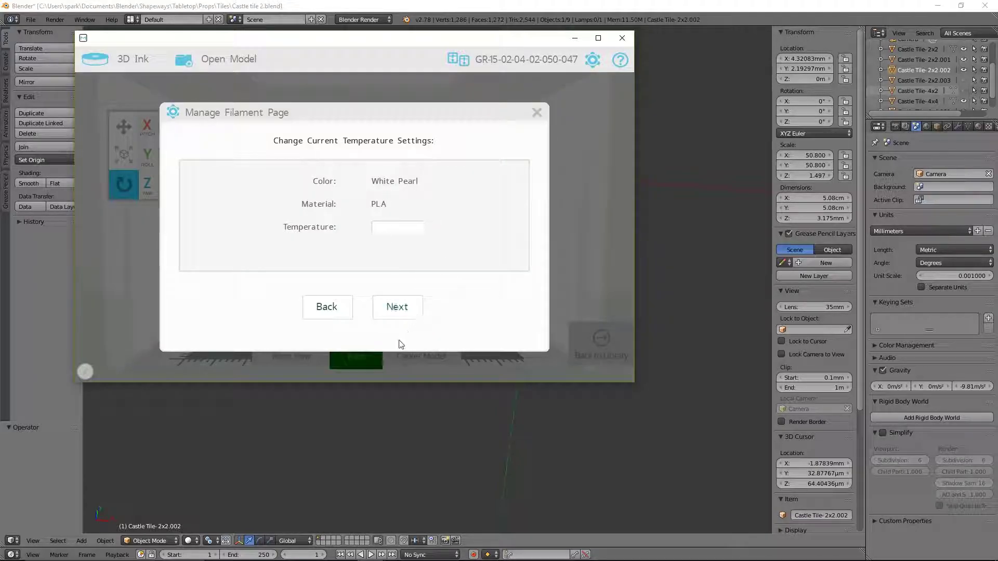
pyautogui.click(343, 314)
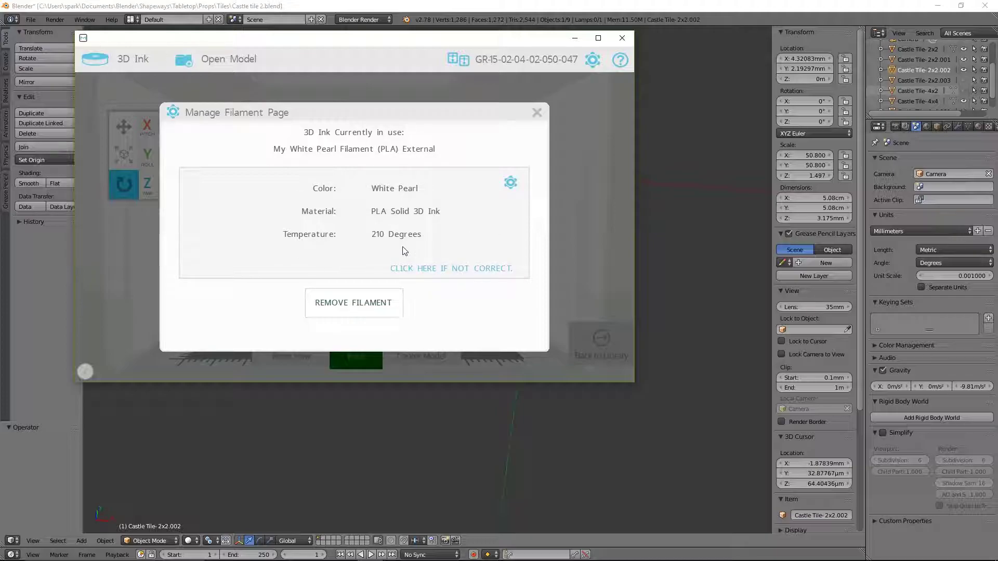
pyautogui.click(537, 112)
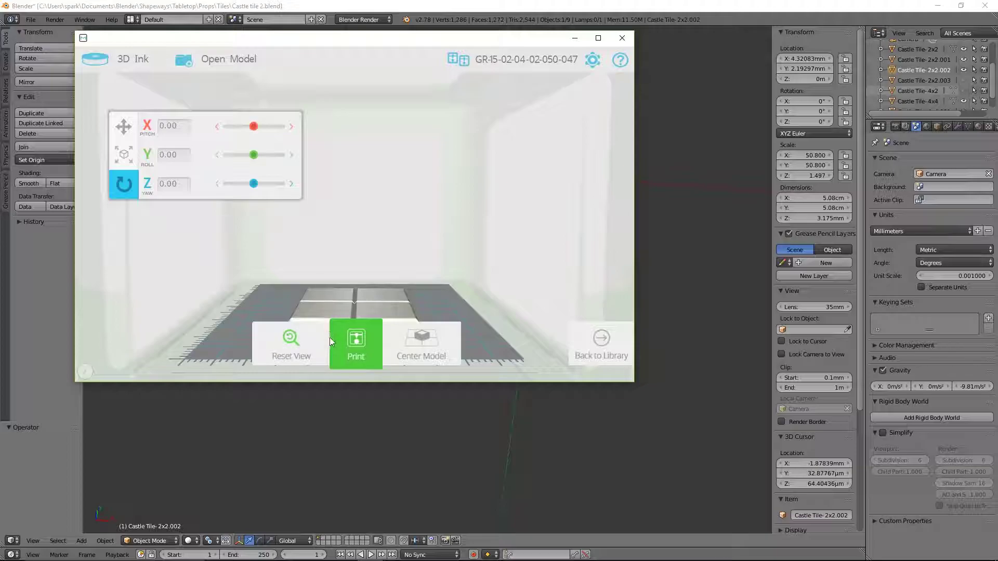
# Bring up the print options for the tile and choose Very Fast Print quality with Hollow Thin Walls fill.
pyautogui.click(353, 339)
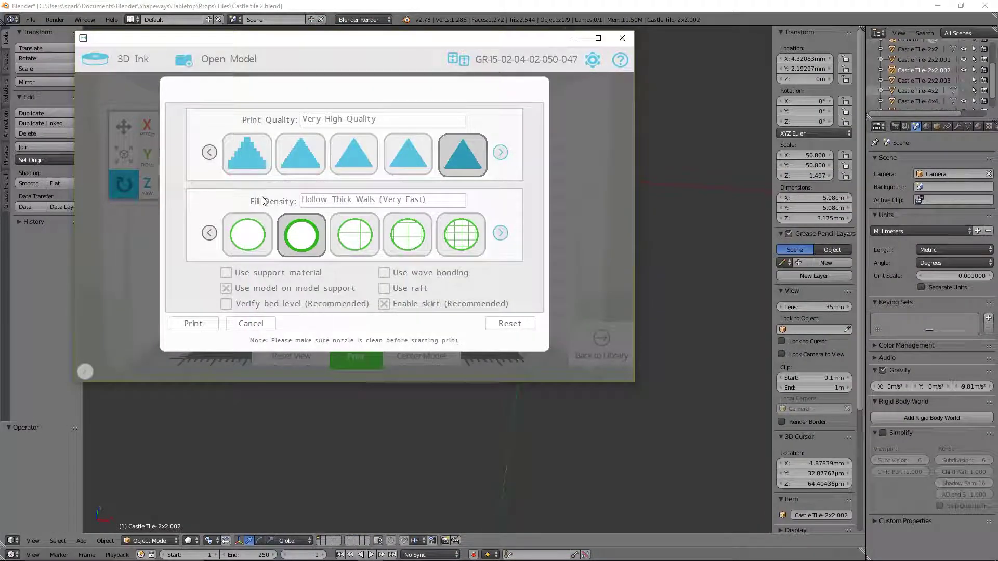
pyautogui.click(260, 163)
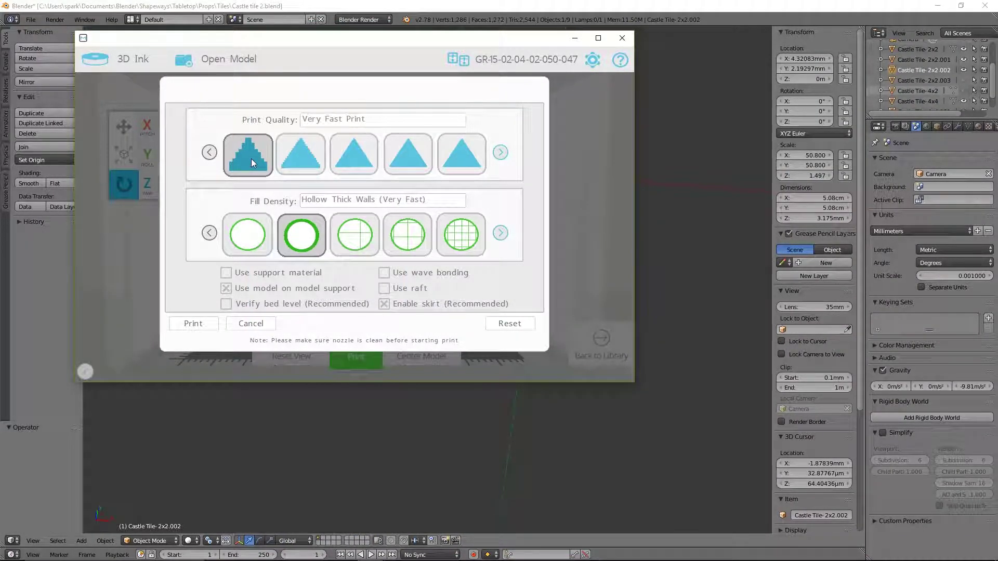
pyautogui.click(263, 237)
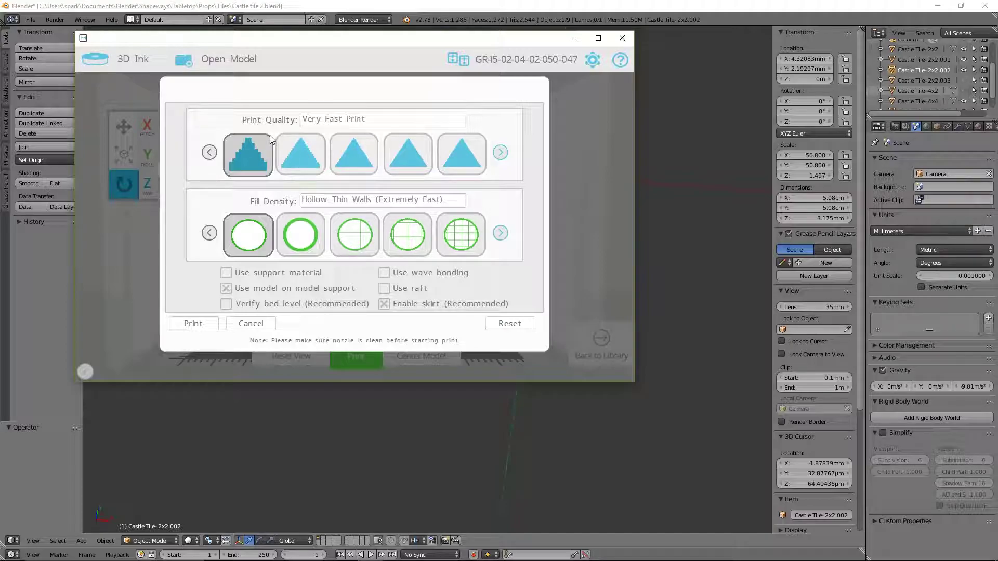
# Try Very High Quality with Hollow Thick Walls, Medium Quality, and Very Fast Print with Hollow Thin Walls.
pyautogui.click(452, 151)
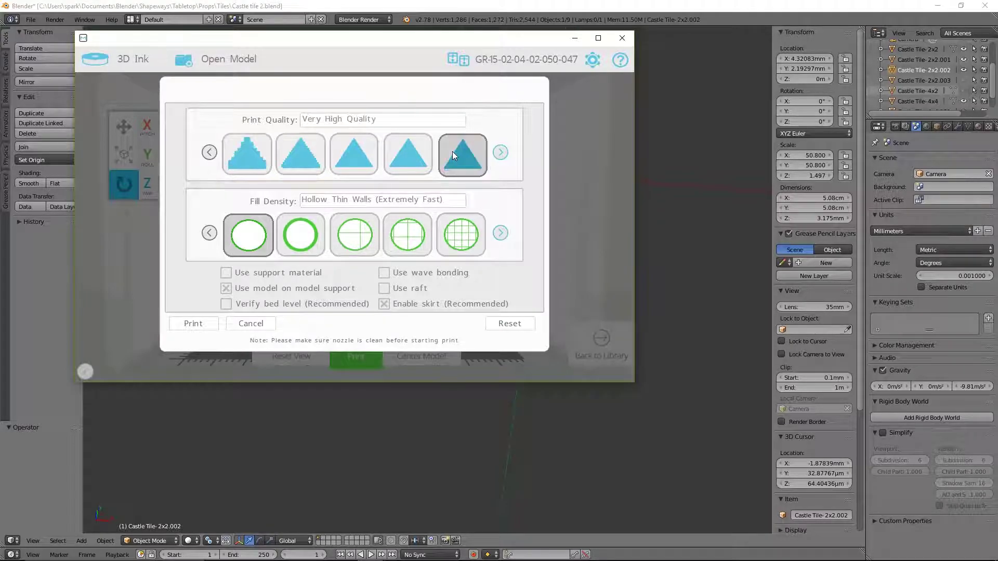
pyautogui.click(312, 233)
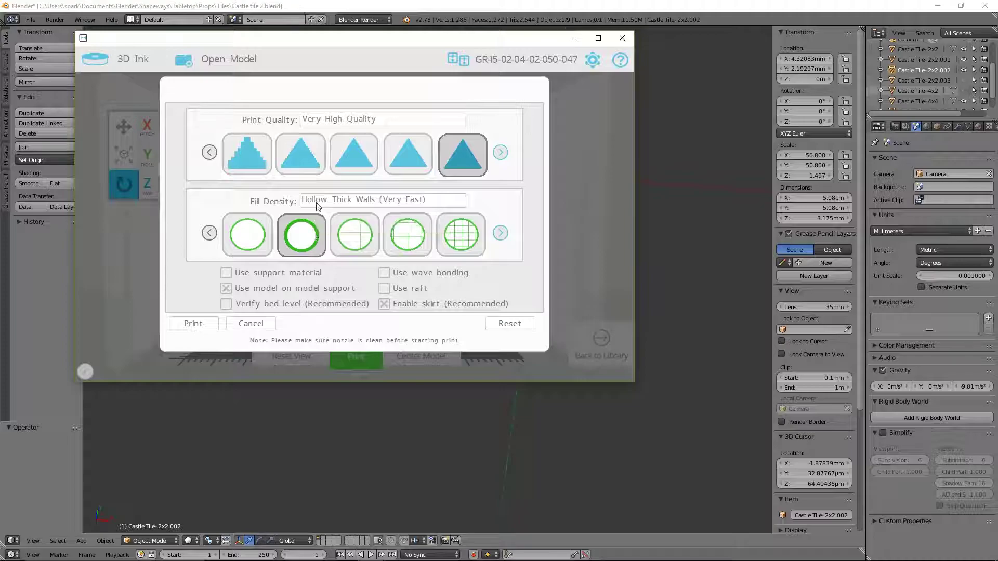
pyautogui.click(364, 156)
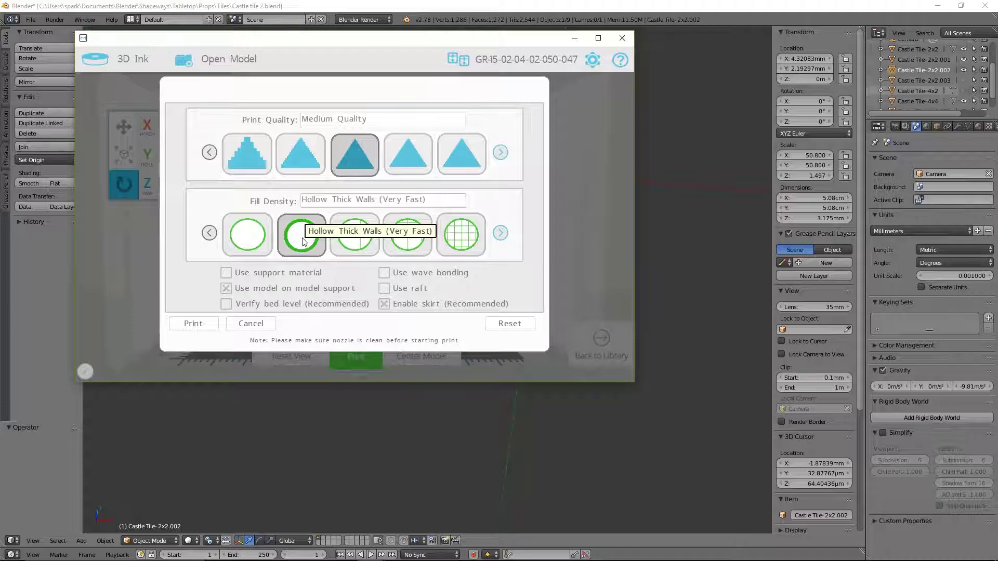
pyautogui.click(242, 154)
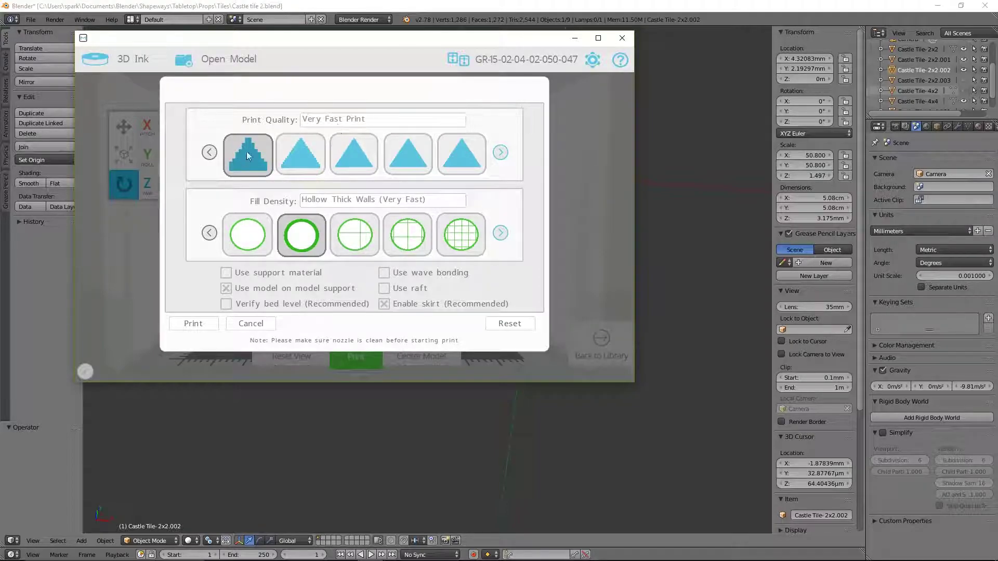
pyautogui.click(239, 251)
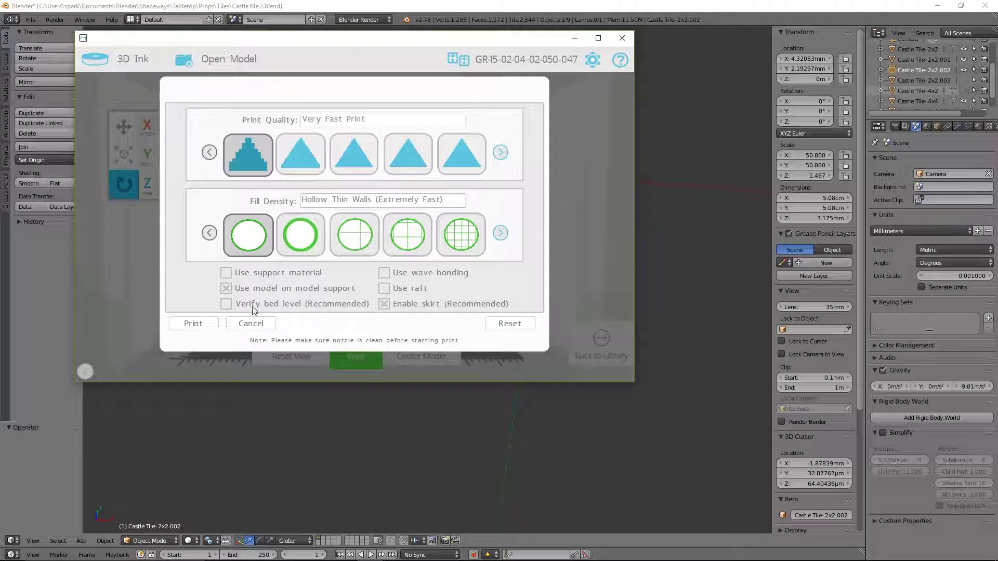
pyautogui.click(226, 304)
pyautogui.click(228, 304)
pyautogui.moveTo(369, 560)
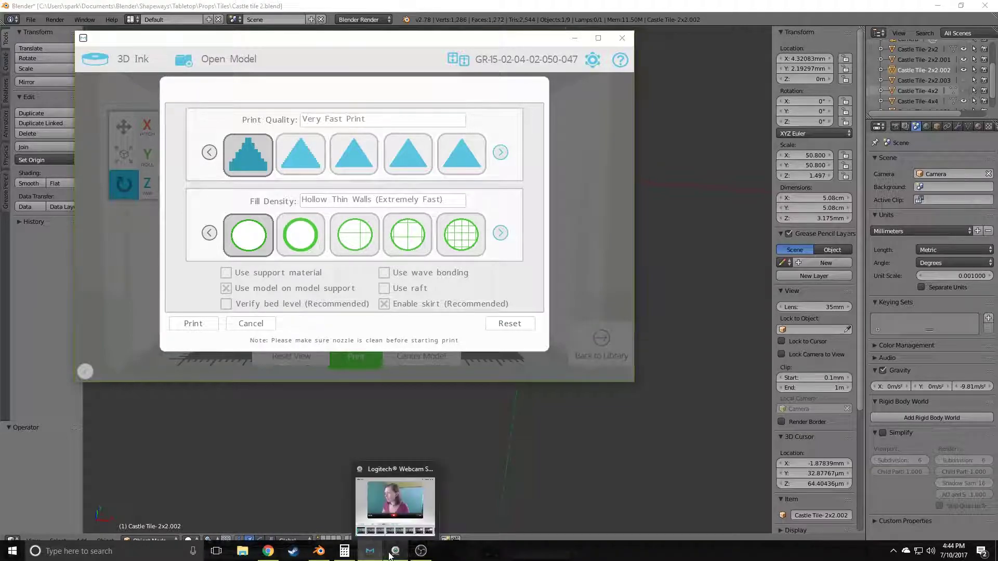
pyautogui.click(391, 555)
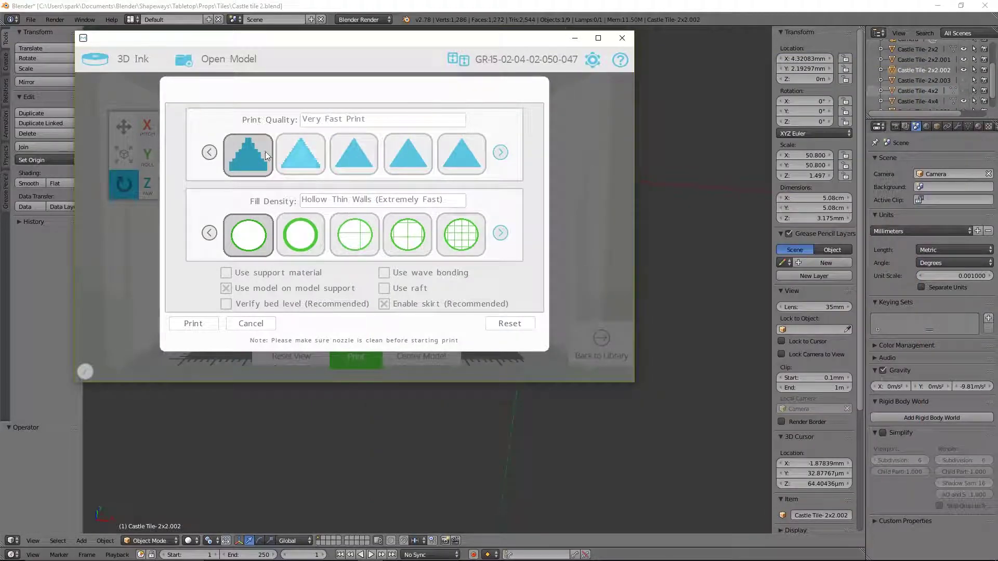
# Set the print quality to Medium Quality, go through the fill densities and settle on Hollow Thick Walls (Very Fast).
pyautogui.click(360, 149)
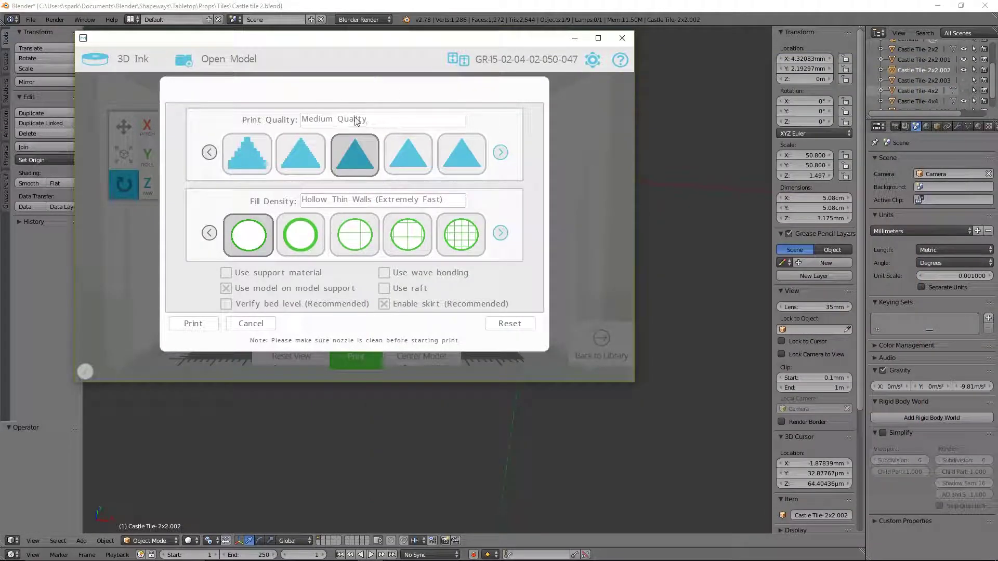
pyautogui.click(306, 239)
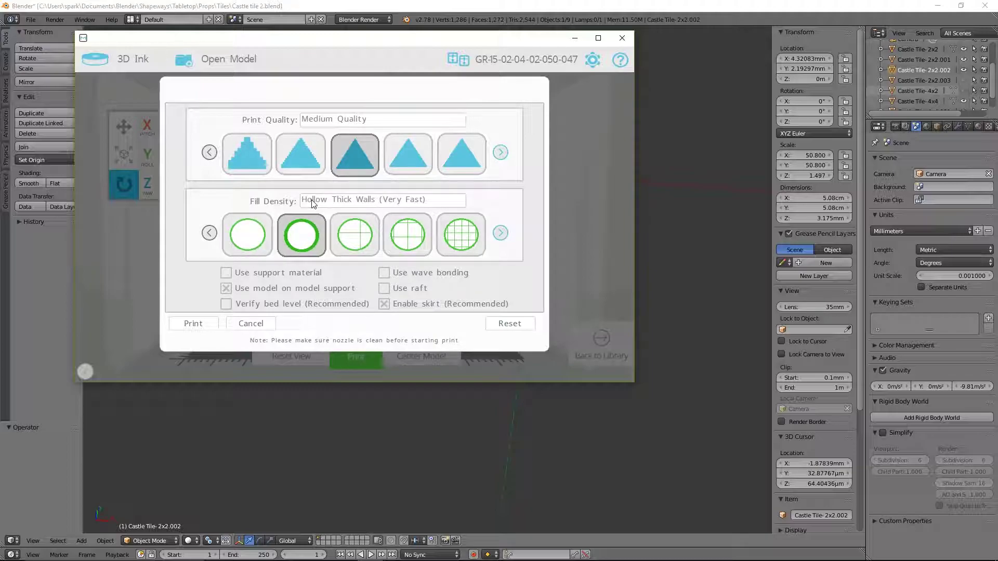
pyautogui.click(374, 240)
pyautogui.click(406, 239)
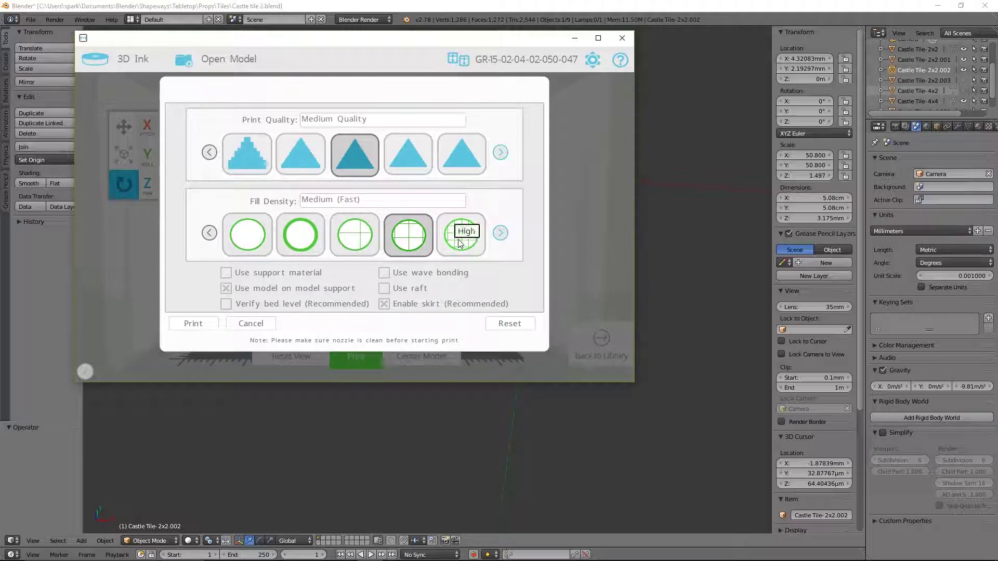
pyautogui.click(354, 245)
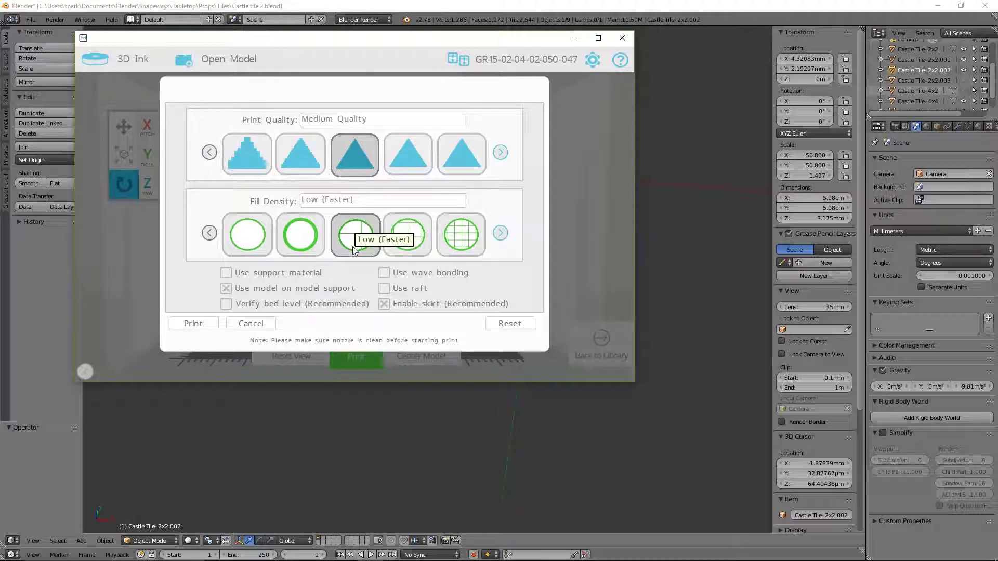
pyautogui.click(462, 248)
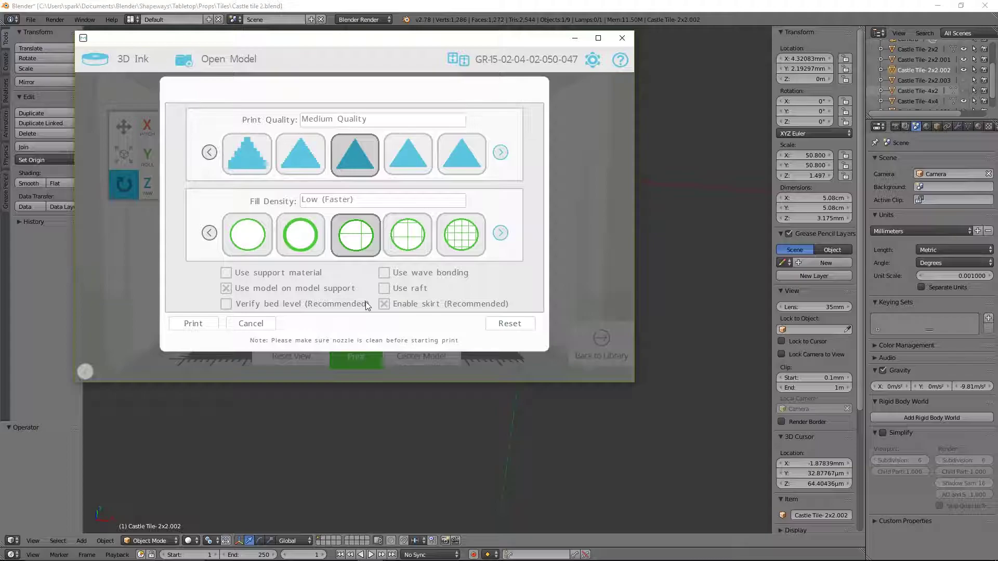
pyautogui.click(301, 235)
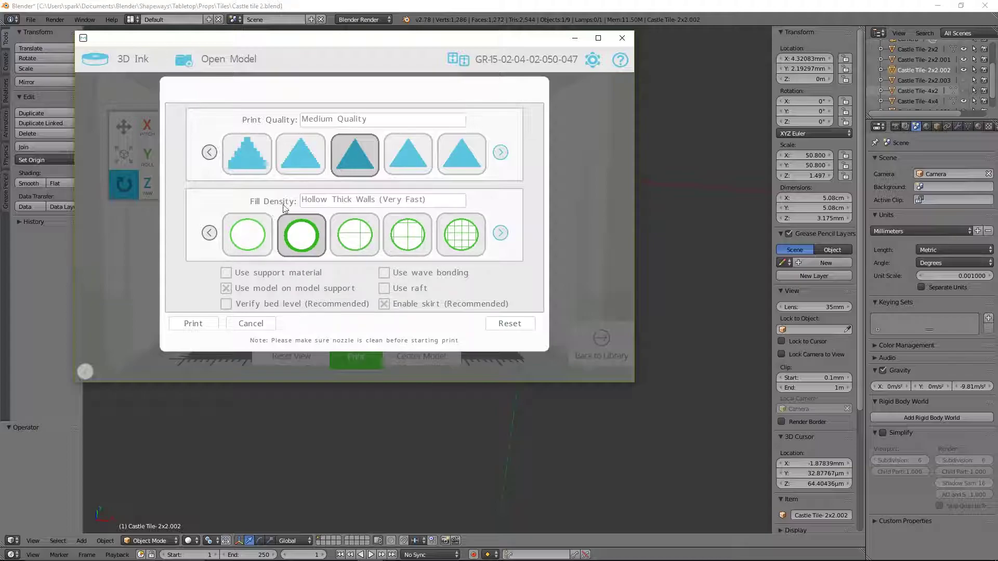
pyautogui.click(358, 244)
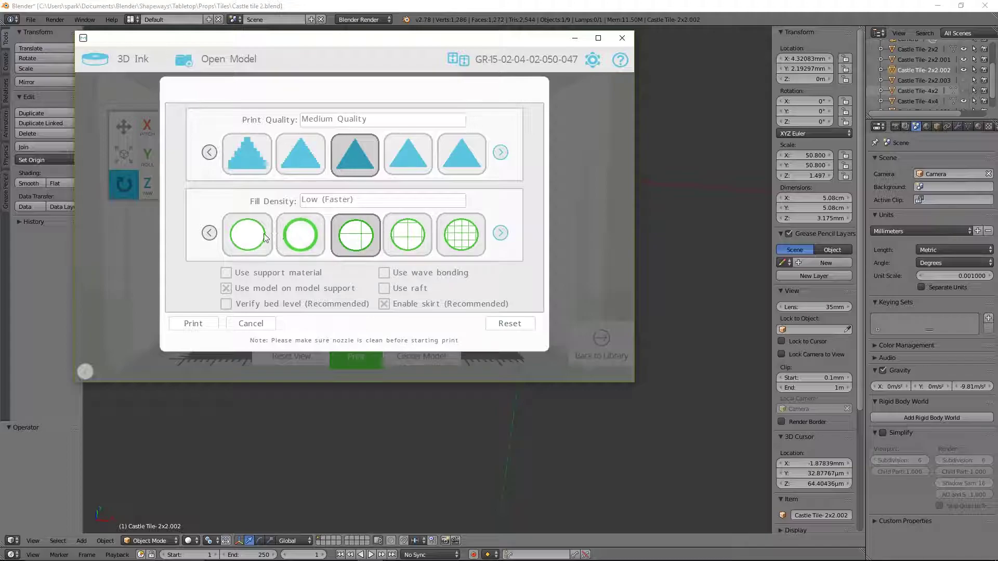
pyautogui.click(307, 239)
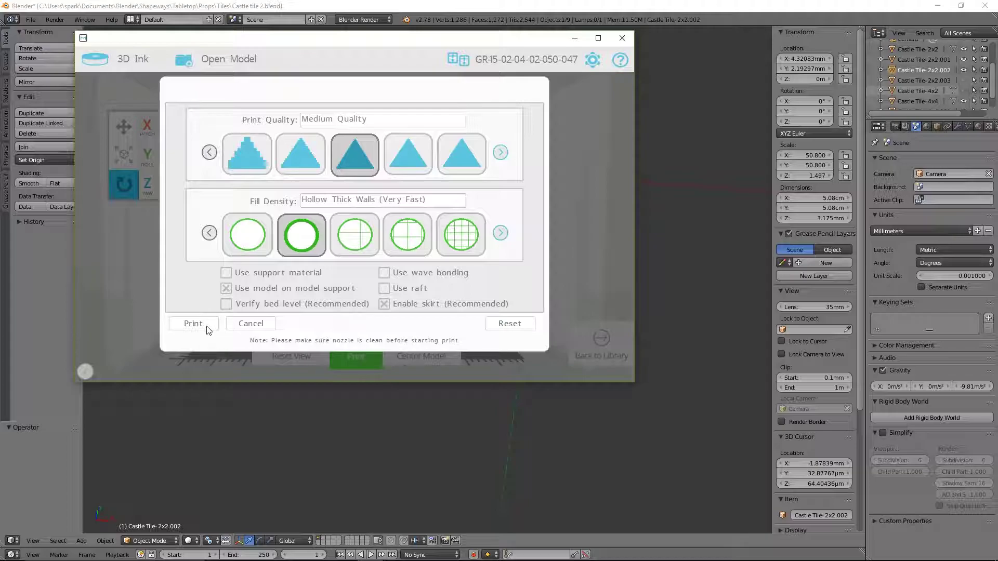
# Send the tile to the printer, start the print job immediately and acknowledge the printer message.
pyautogui.click(193, 324)
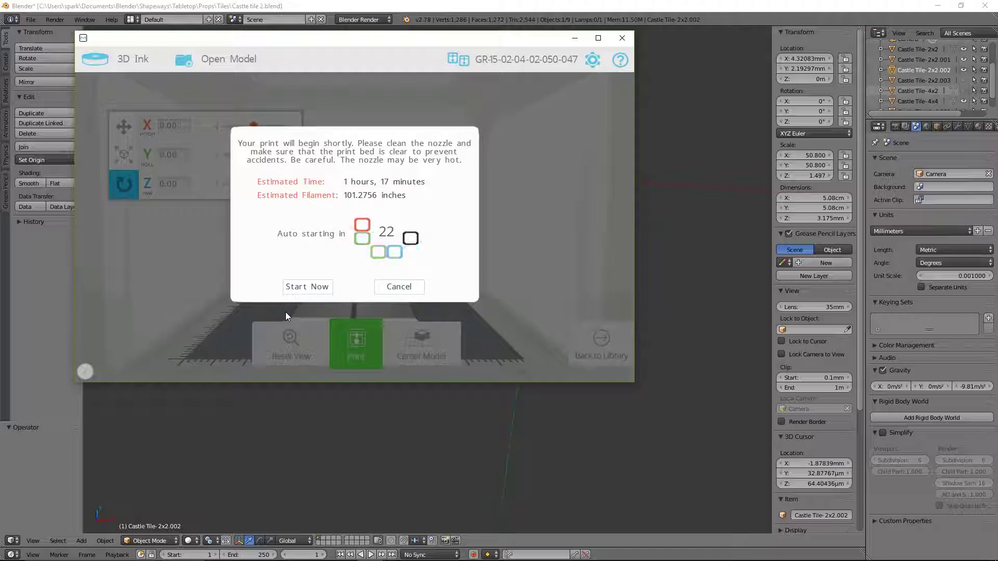
pyautogui.click(306, 286)
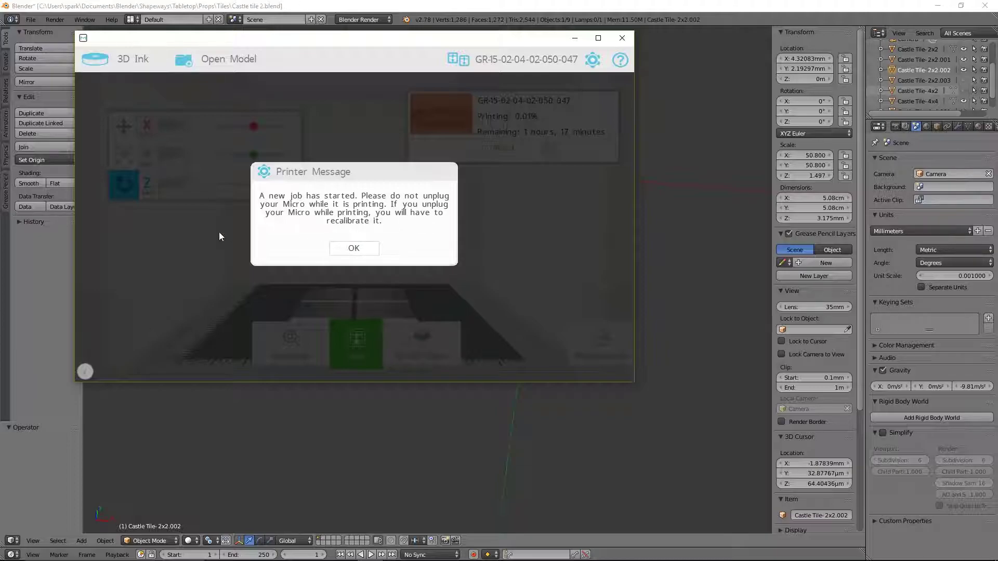
pyautogui.click(354, 249)
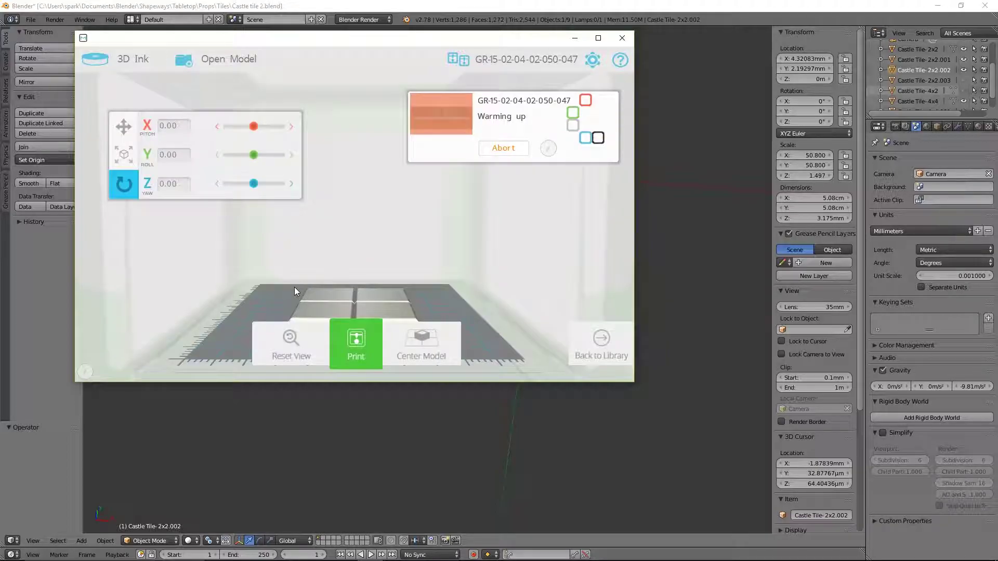